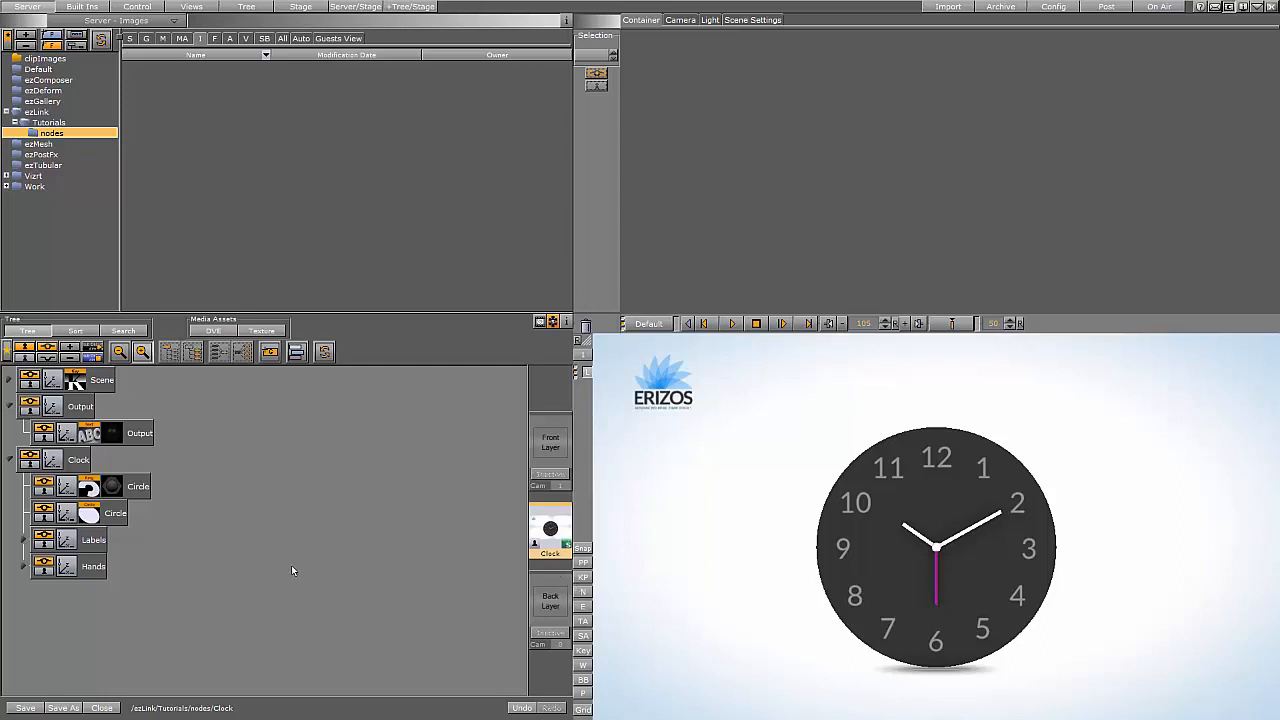
# Open the ezLink plugin editor from the scene settings and shorten its window so the output preview stays uncovered.
pyautogui.click(552, 322)
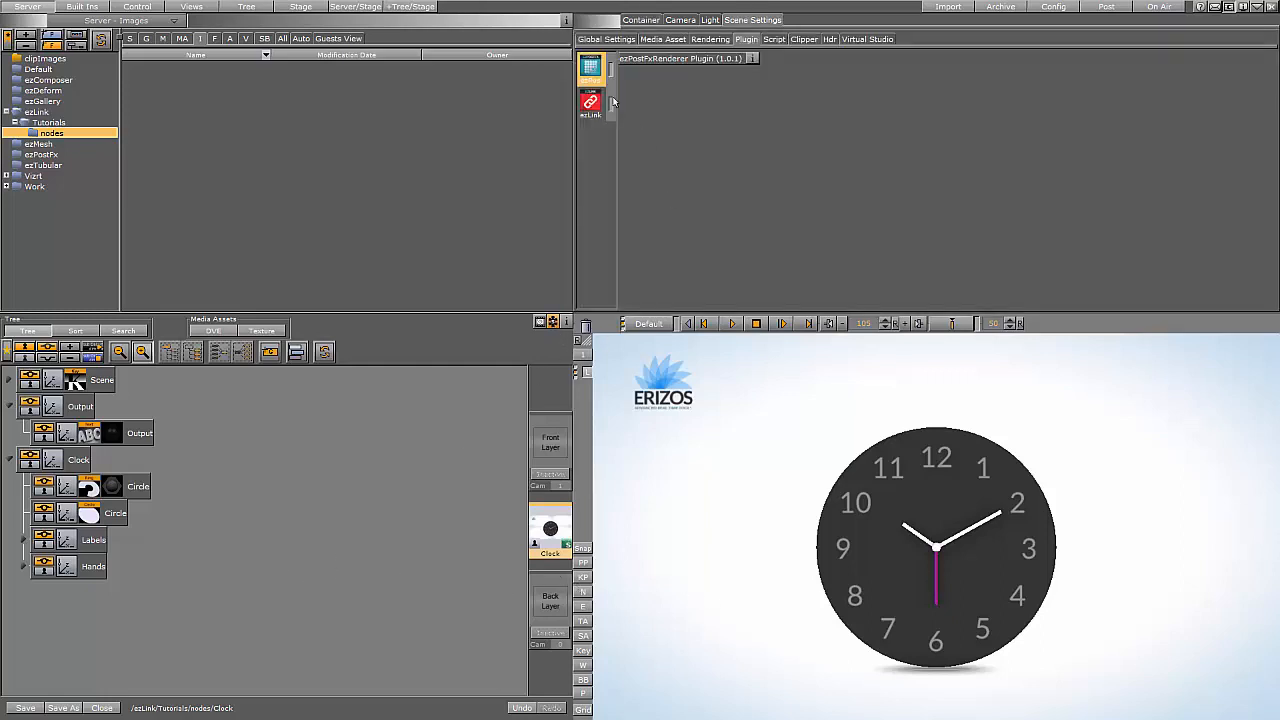
pyautogui.click(676, 77)
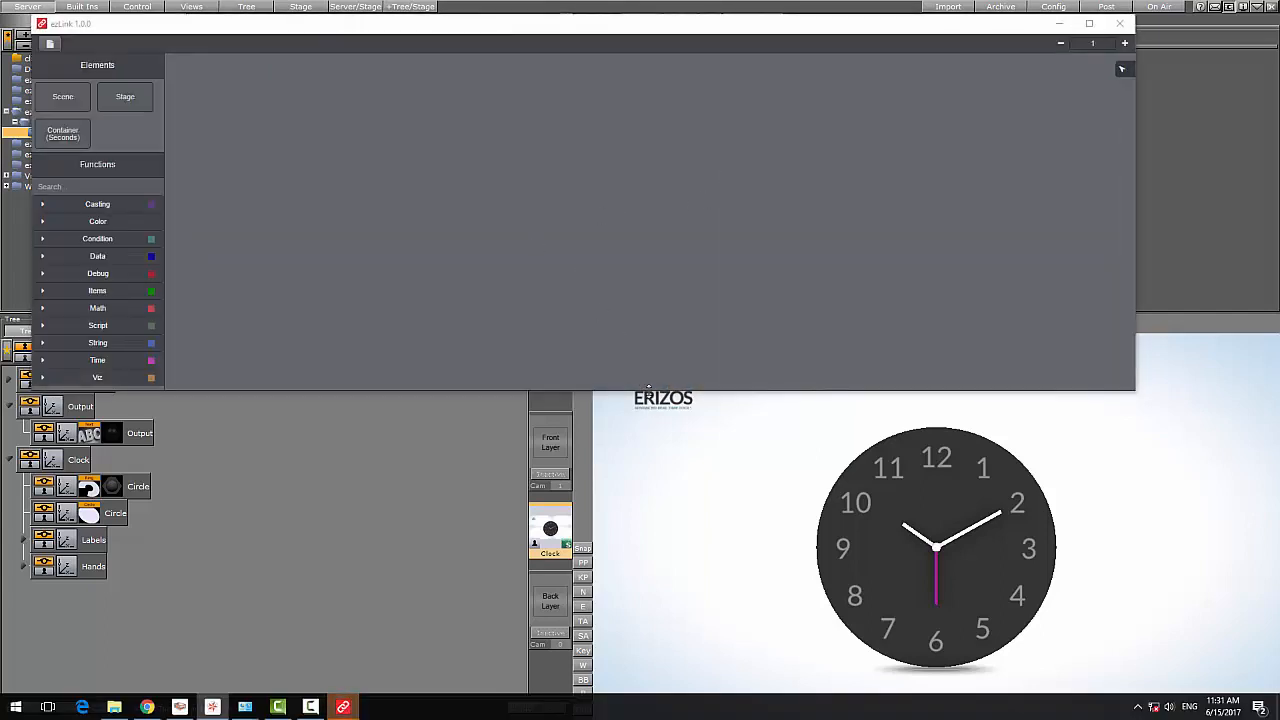
pyautogui.moveTo(648, 392); pyautogui.dragTo(420, 355)
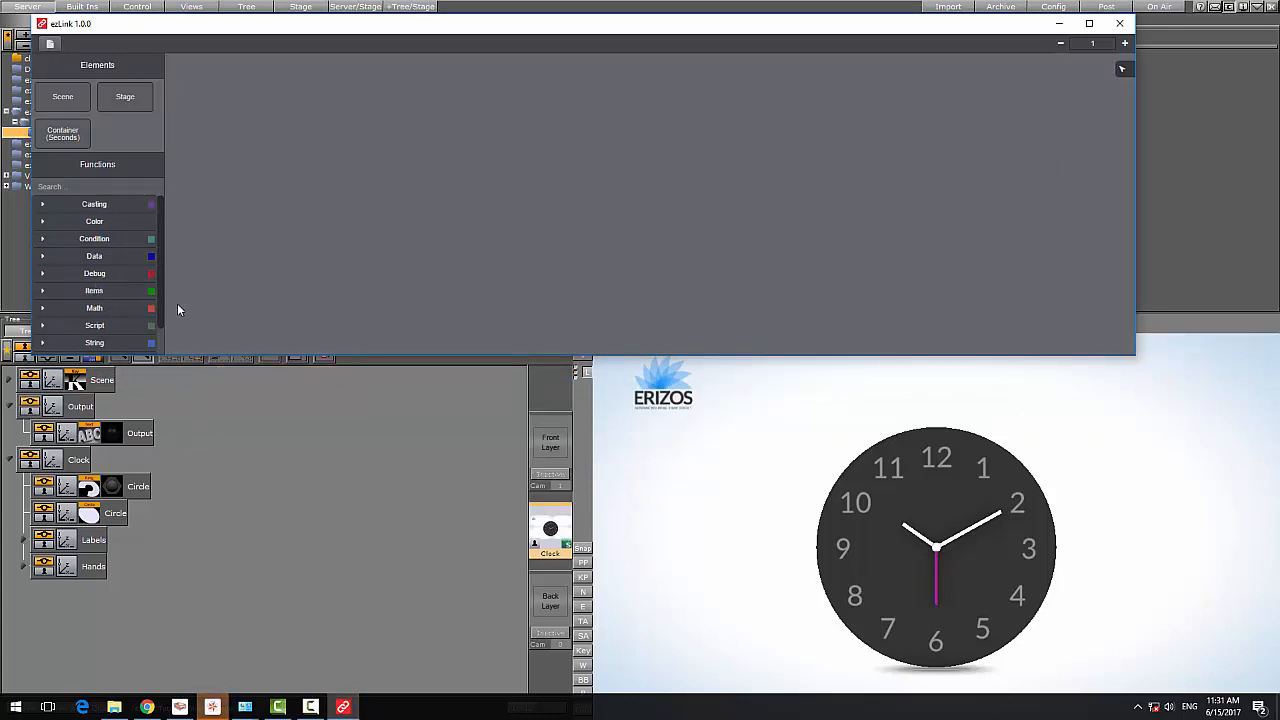
# Add a MakeTime node from the Time functions to the empty graph.
pyautogui.moveTo(160, 271); pyautogui.dragTo(155, 328)
pyautogui.click(96, 333)
pyautogui.moveTo(62, 296); pyautogui.dragTo(296, 120)
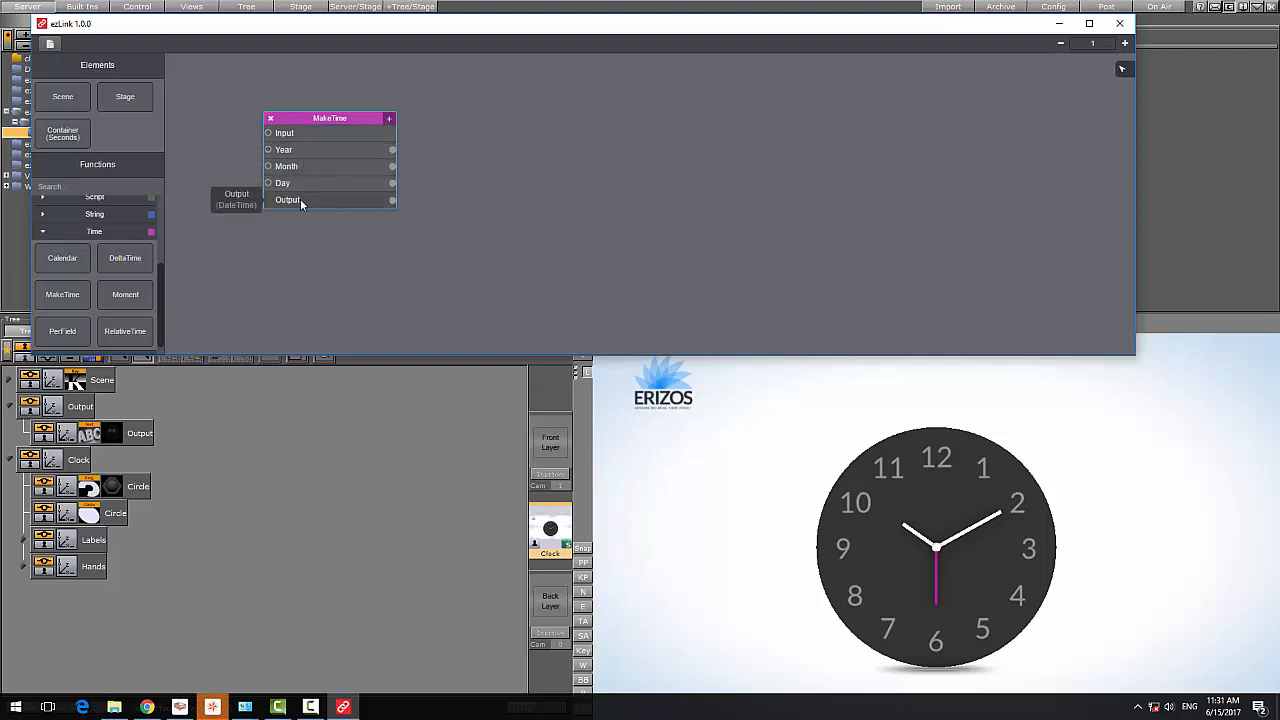
# Set the MakeTime node's Input to the date 2017/01/01.
pyautogui.click(332, 132)
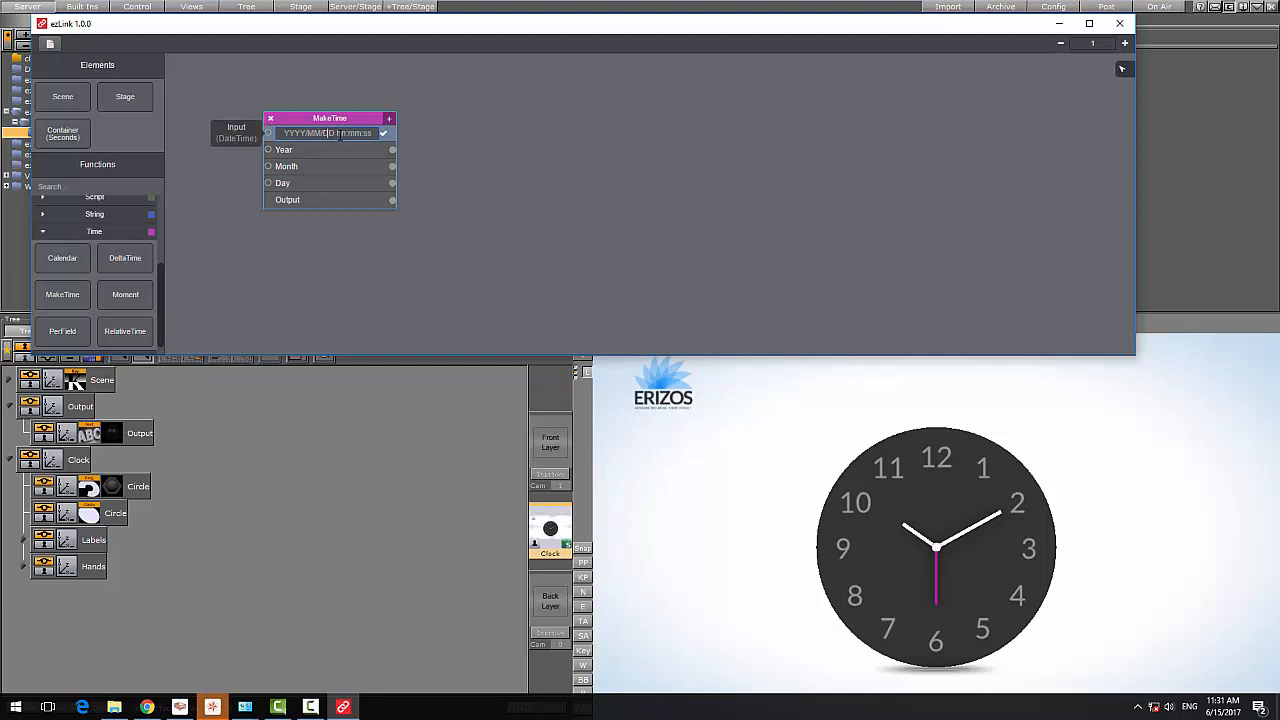
pyautogui.write('2')
pyautogui.press('BackSpace')
pyautogui.press('BackSpace')
pyautogui.press('BackSpace')
pyautogui.write('7/0')
pyautogui.write('1/1')
pyautogui.press('Return')
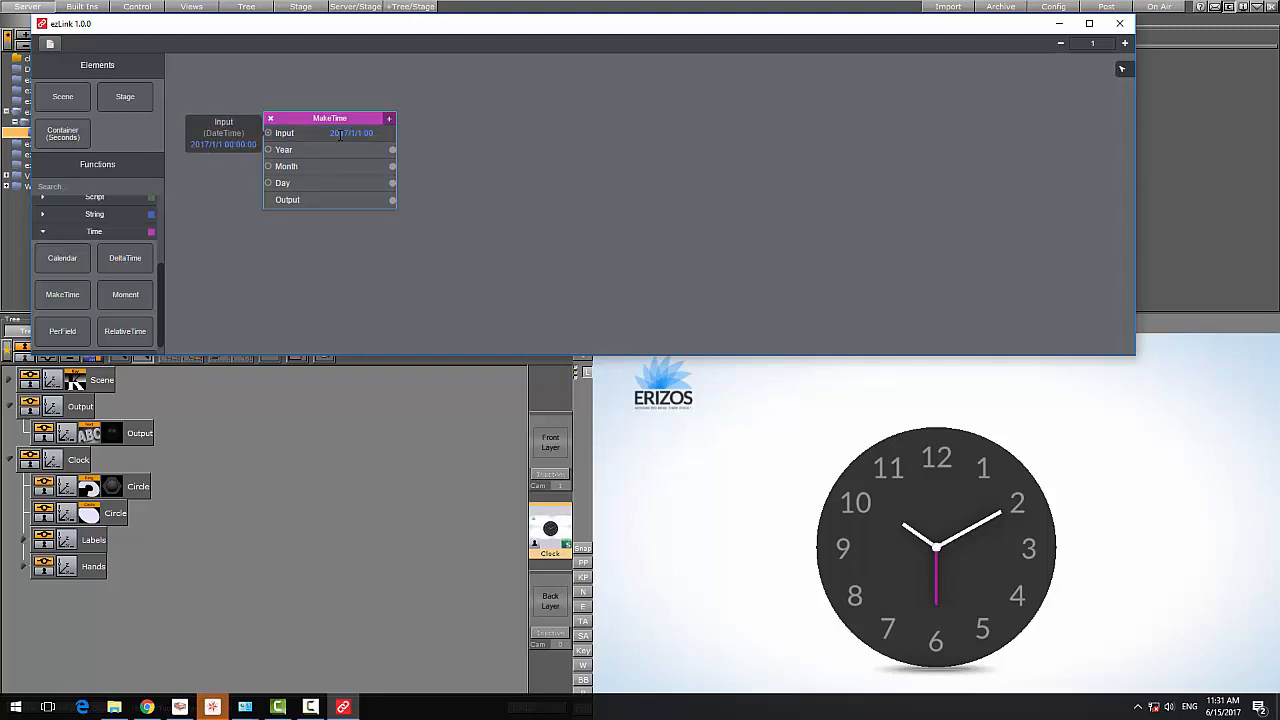
# Add the Output text container to the graph as a node and expose its Text property.
pyautogui.click(142, 438)
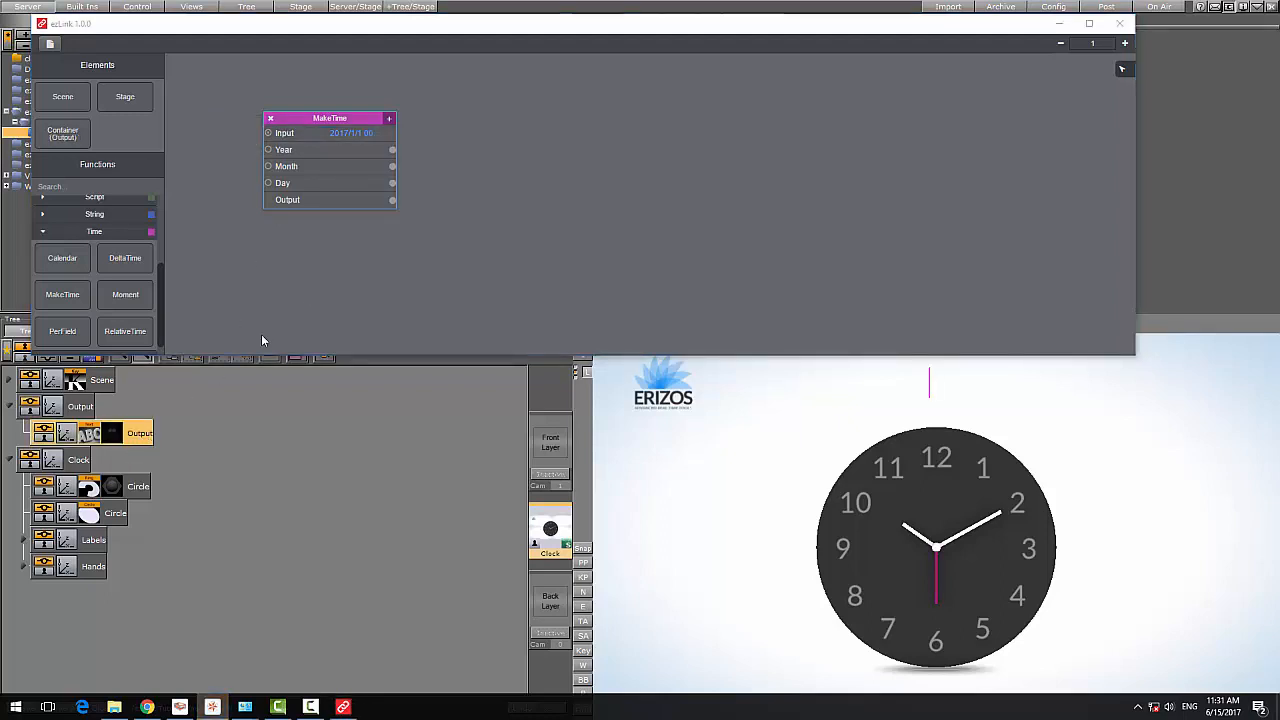
pyautogui.moveTo(62, 133); pyautogui.dragTo(552, 167)
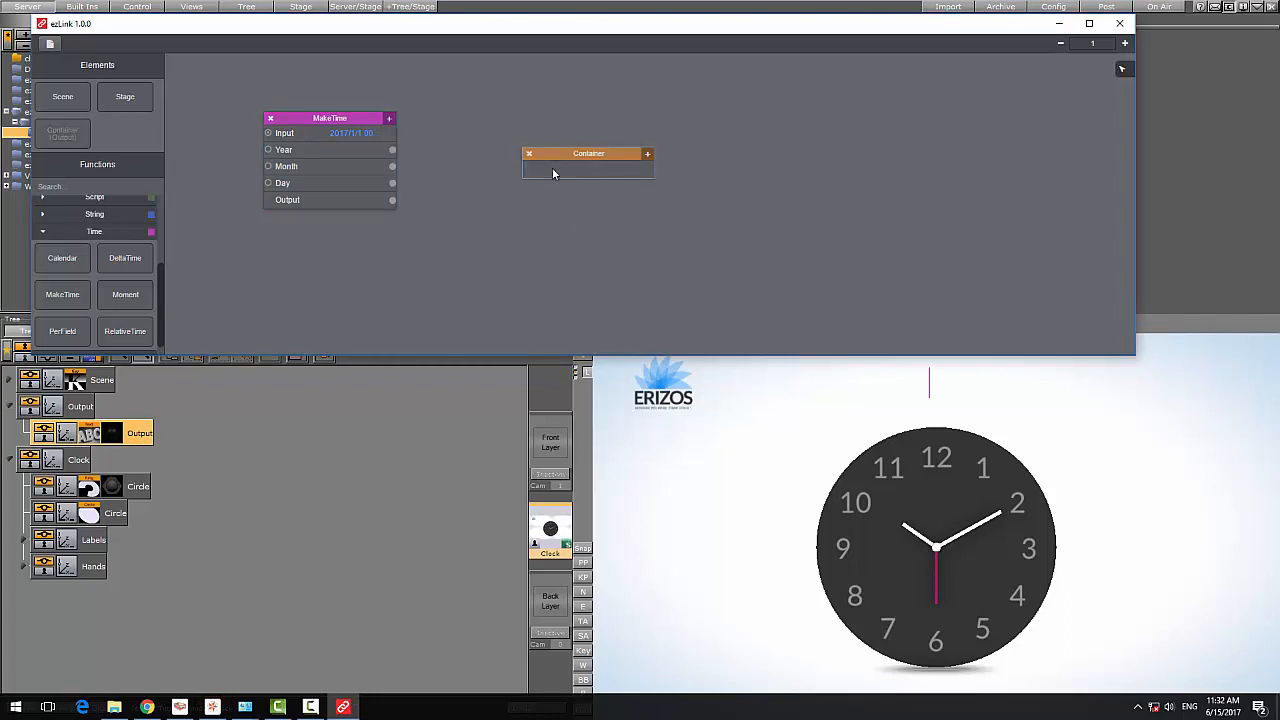
pyautogui.click(647, 154)
pyautogui.moveTo(700, 185)
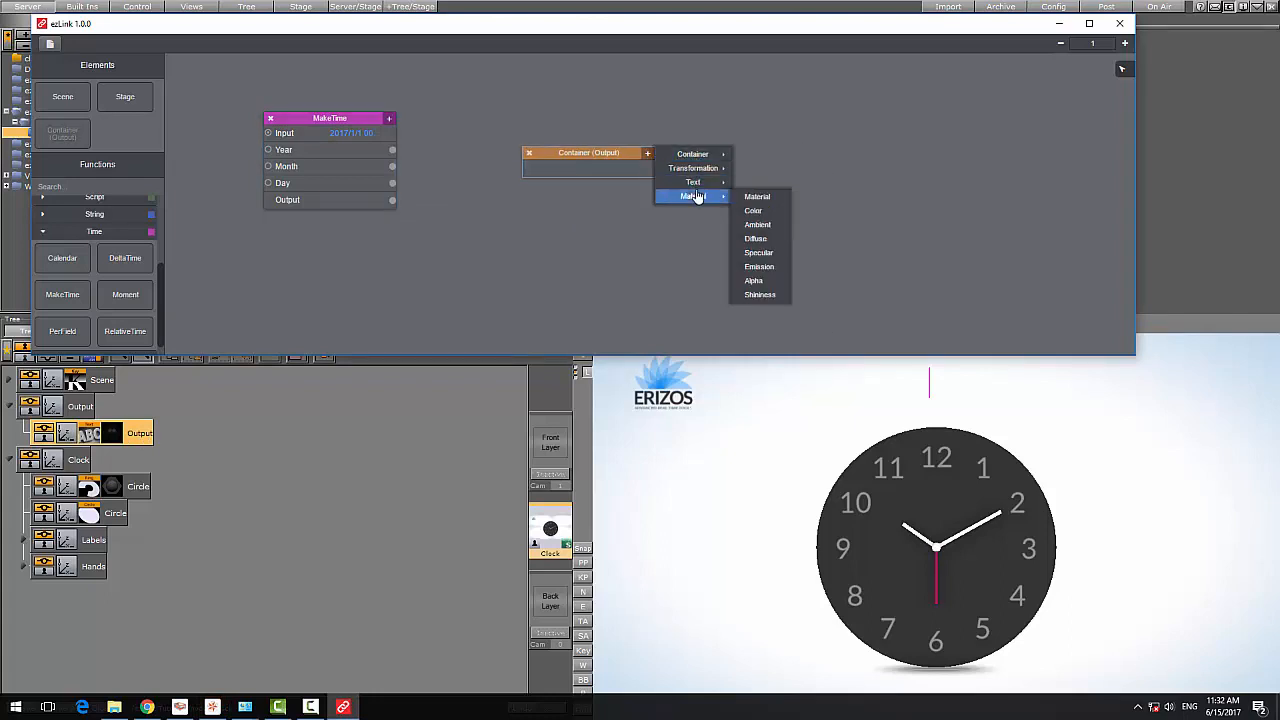
pyautogui.click(751, 184)
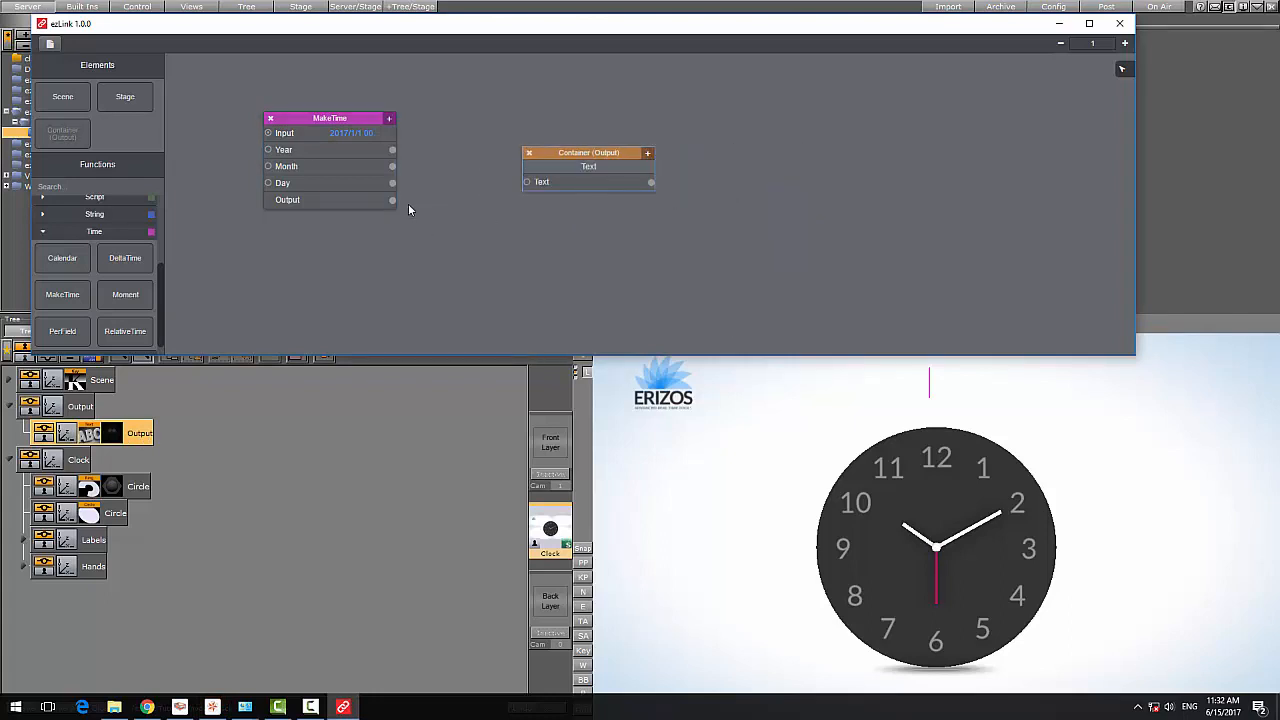
# Try linking MakeTime's Output and its Day value in turn to the Output container's Text, removing each link again.
pyautogui.moveTo(392, 202); pyautogui.dragTo(529, 182)
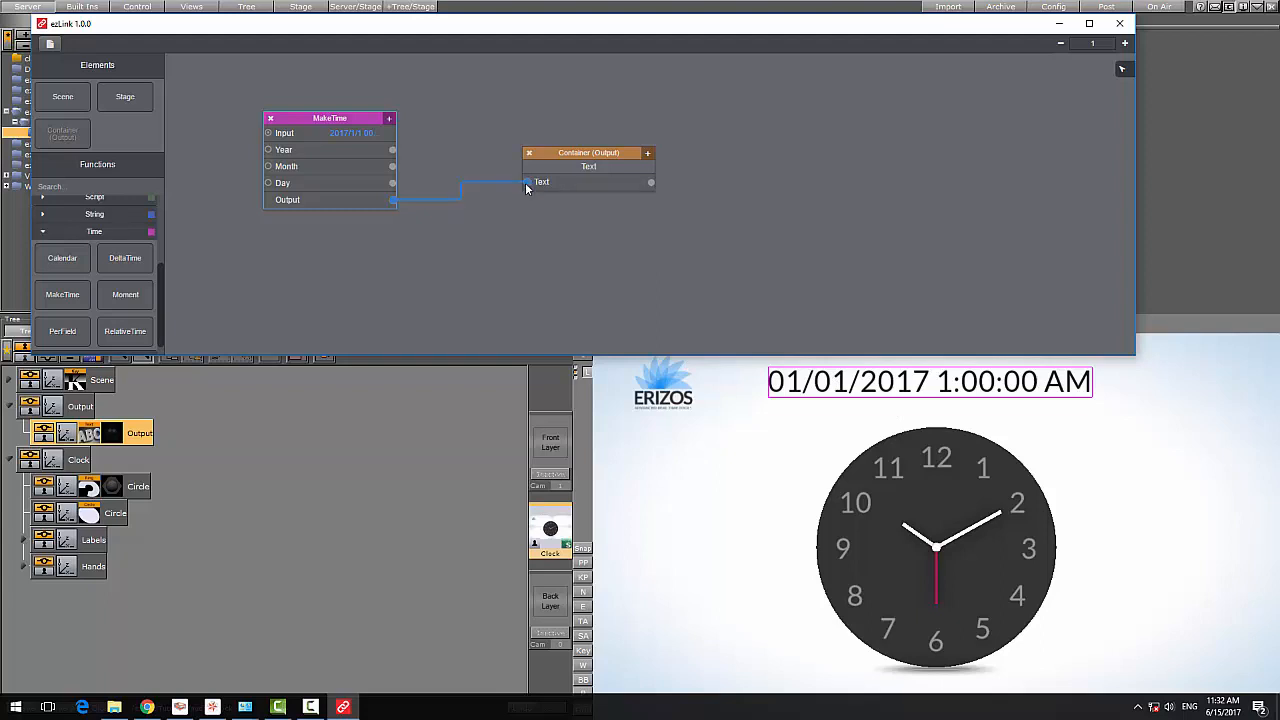
pyautogui.moveTo(527, 184); pyautogui.dragTo(376, 208)
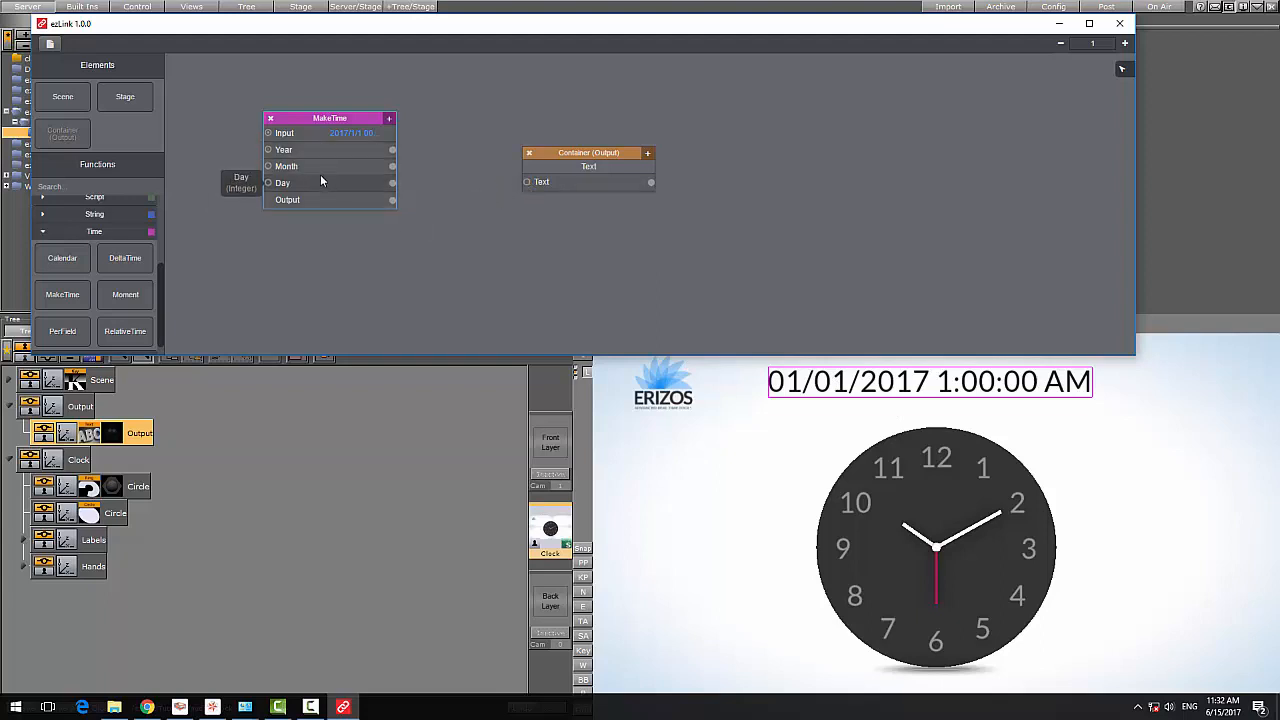
pyautogui.moveTo(393, 150); pyautogui.dragTo(530, 183)
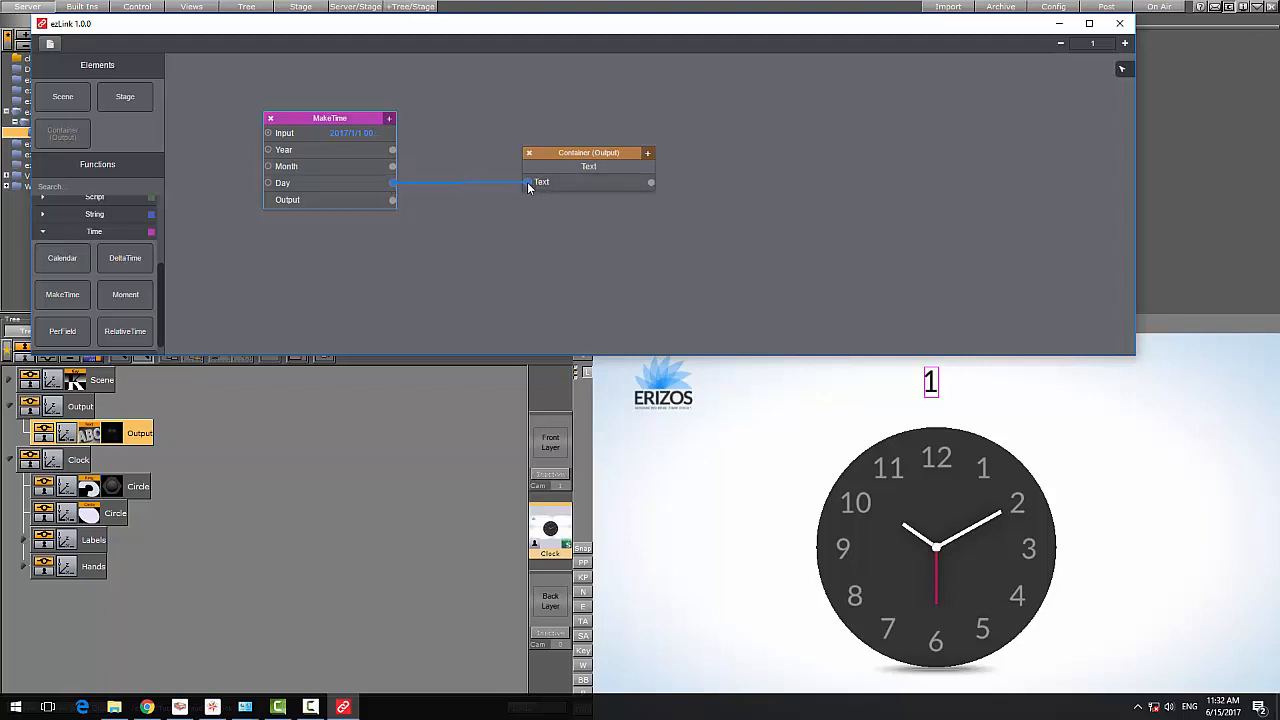
pyautogui.moveTo(527, 182); pyautogui.dragTo(478, 190)
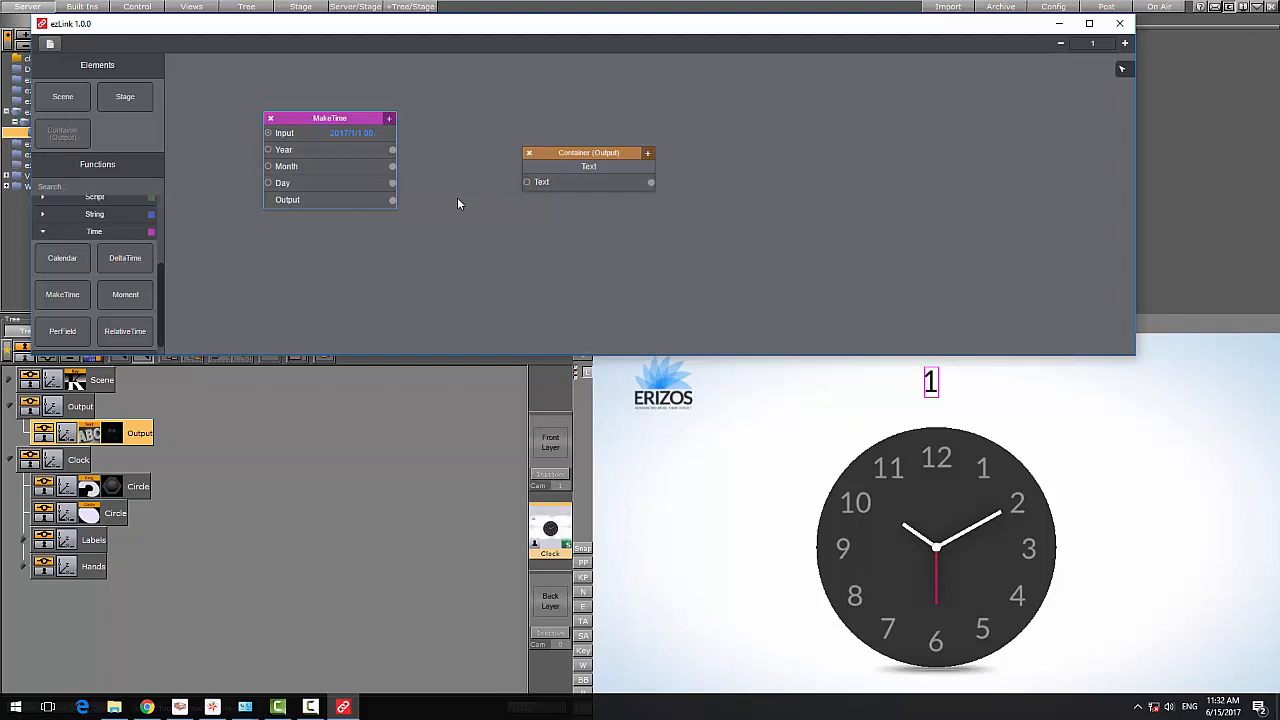
# Set MakeTime's Input to now and link its Output to the Output container's Text.
pyautogui.click(358, 134)
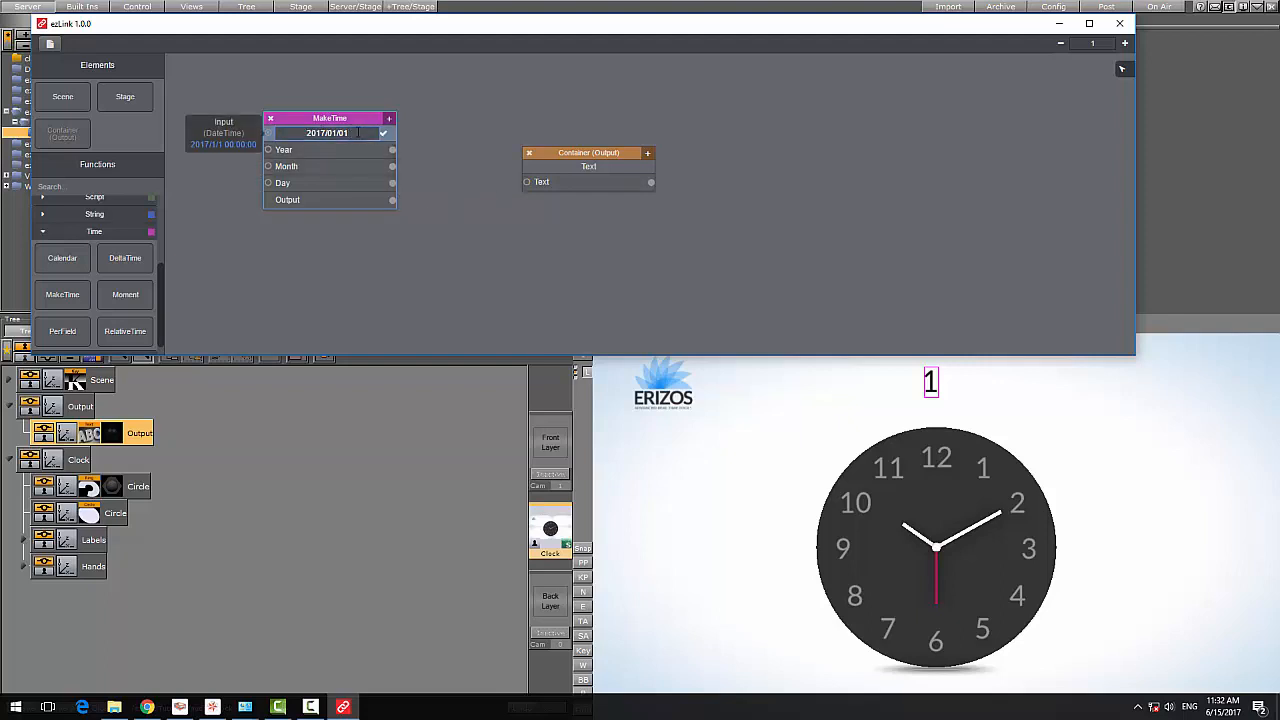
pyautogui.moveTo(358, 133); pyautogui.dragTo(293, 135)
pyautogui.write('now')
pyautogui.press('Return')
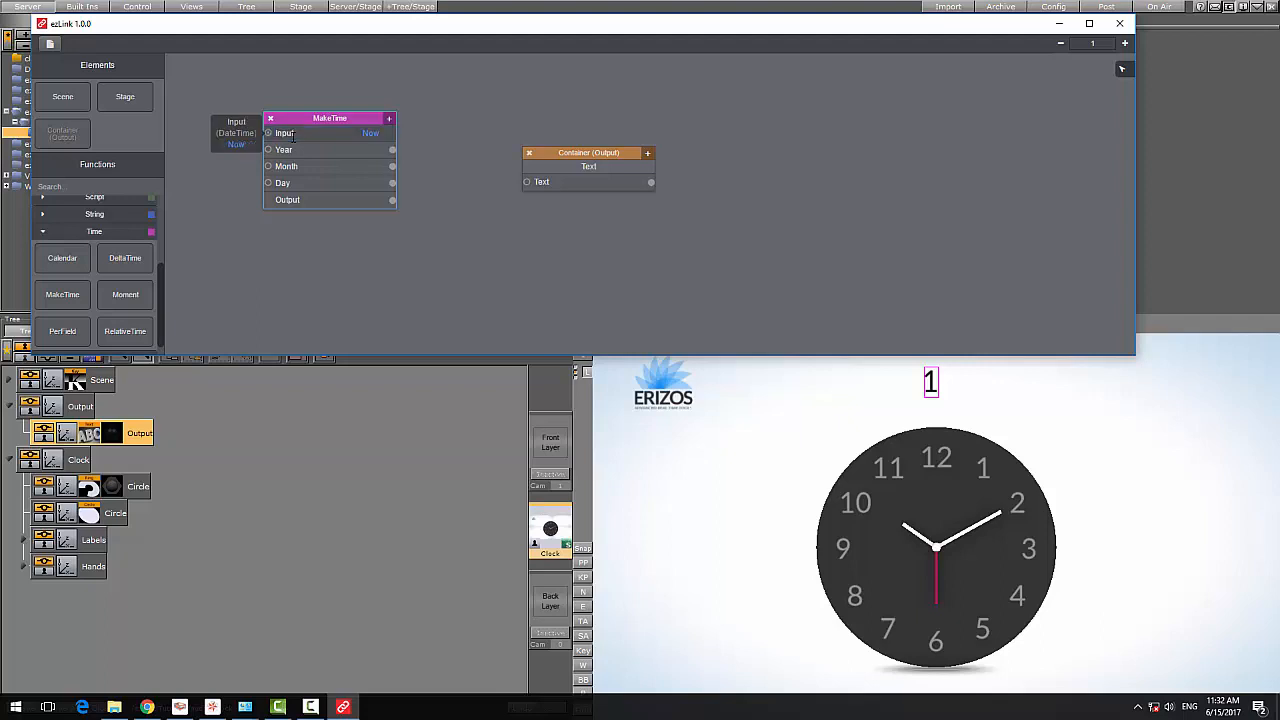
pyautogui.moveTo(394, 201); pyautogui.dragTo(528, 183)
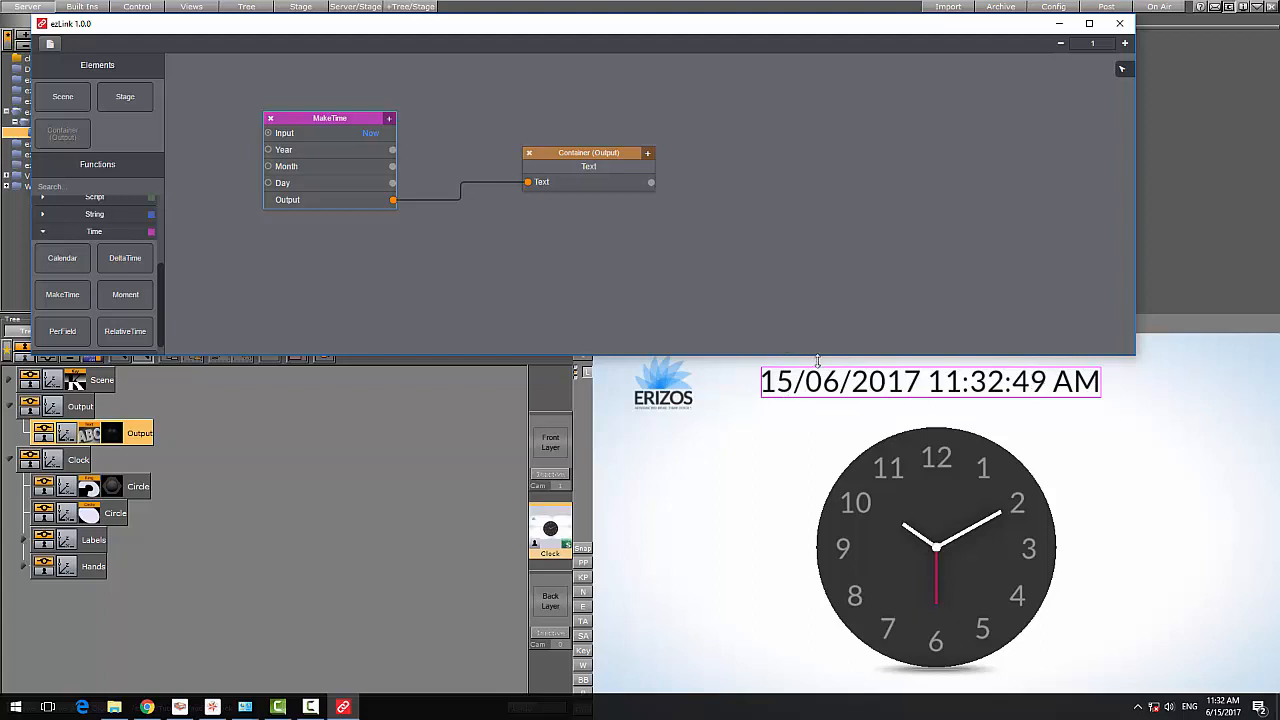
# Remove the link to Text and delete the Output container node from the graph.
pyautogui.moveTo(493, 191)
pyautogui.mouseDown()
pyautogui.moveTo(528, 184)
pyautogui.moveTo(510, 190)
pyautogui.mouseUp()
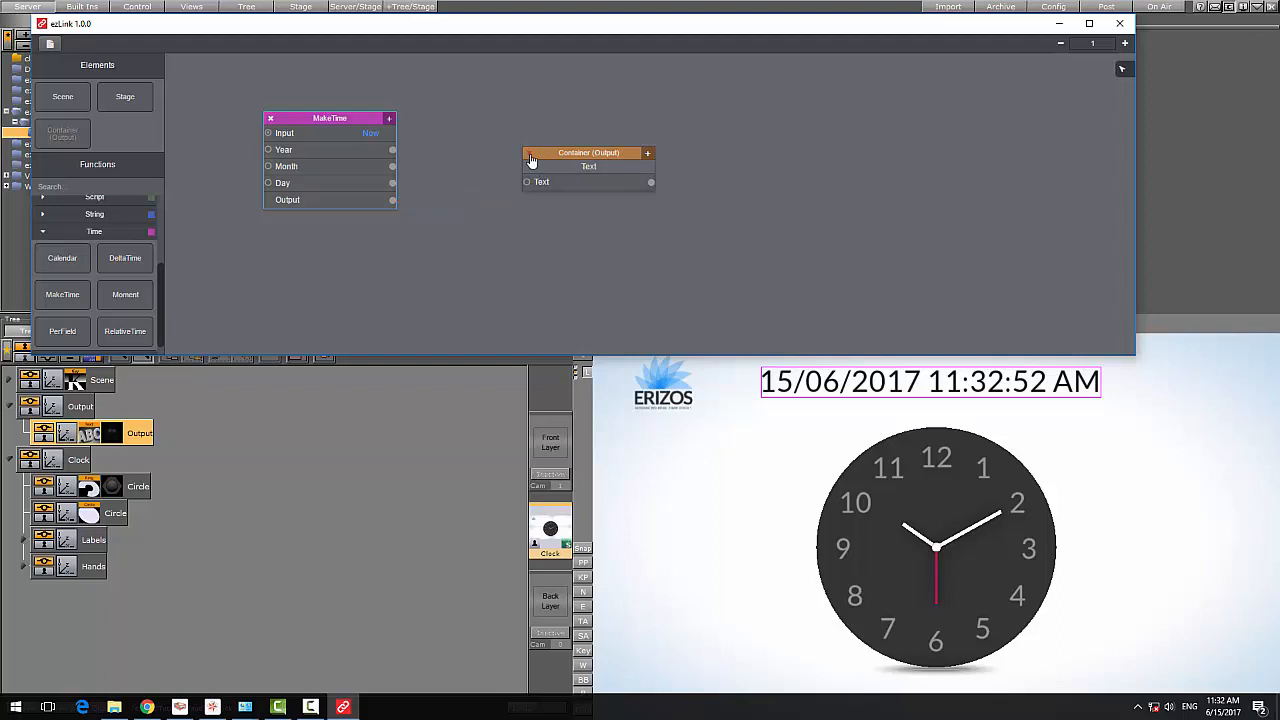
pyautogui.click(531, 157)
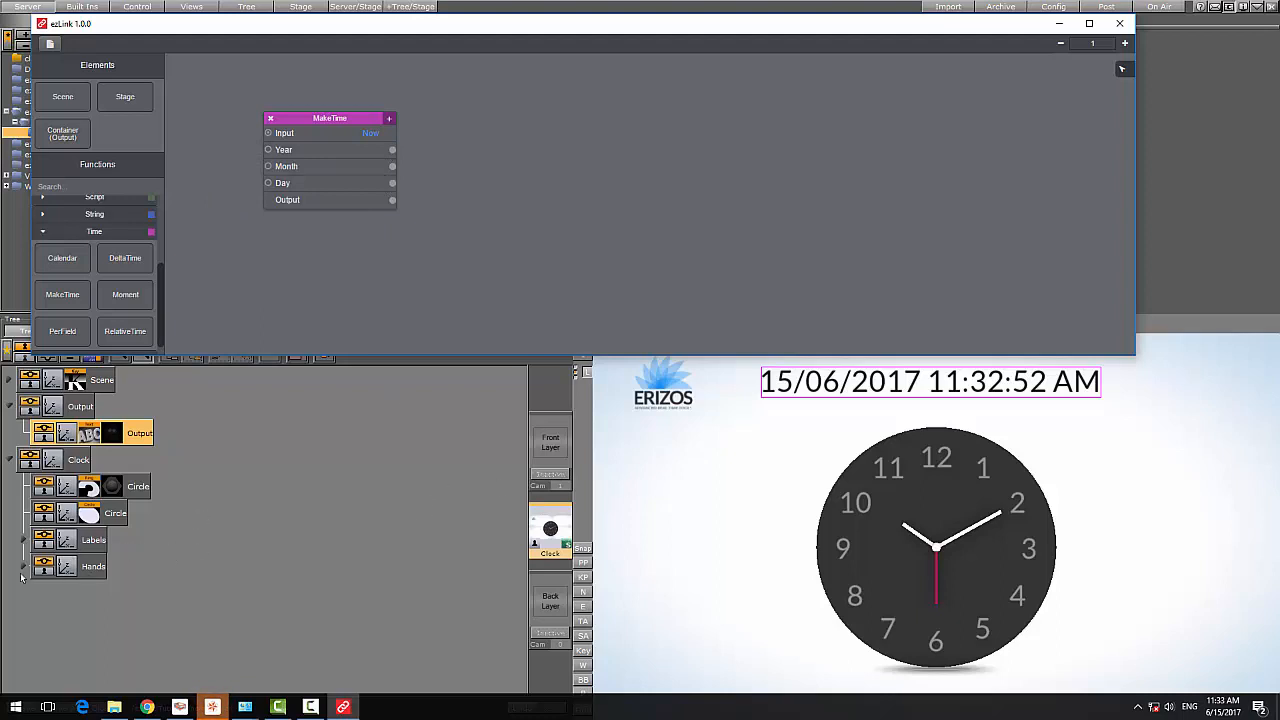
# Examine what makes up the clock by switching the visibility of the Clock, Circle and Labels containers off and on.
pyautogui.click(85, 463)
pyautogui.click(30, 456)
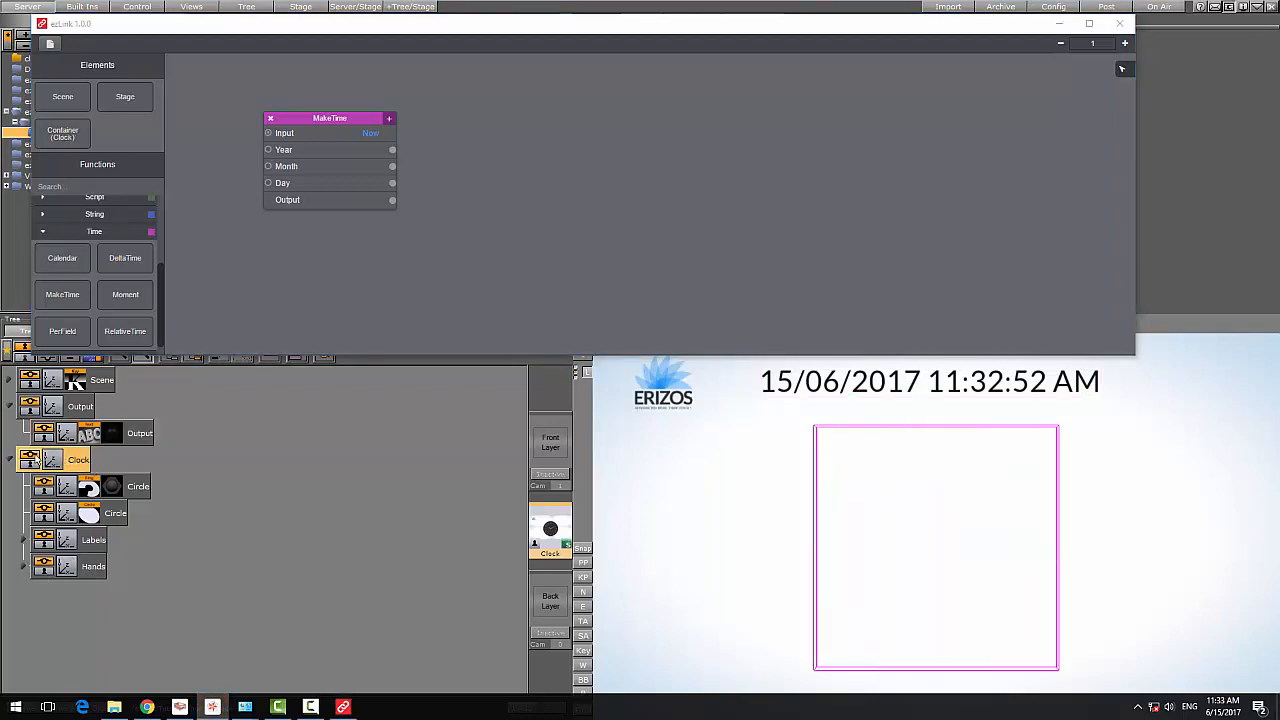
pyautogui.click(30, 456)
pyautogui.click(131, 489)
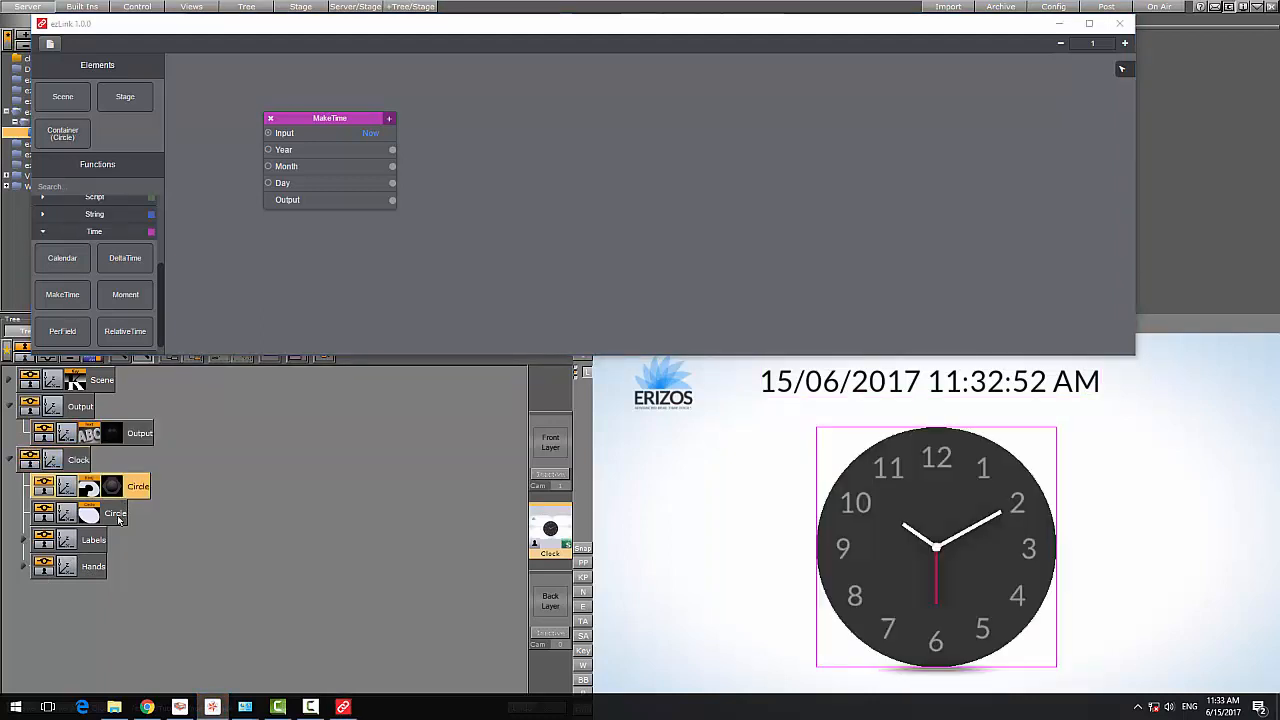
pyautogui.click(44, 484)
pyautogui.click(44, 484)
pyautogui.click(44, 513)
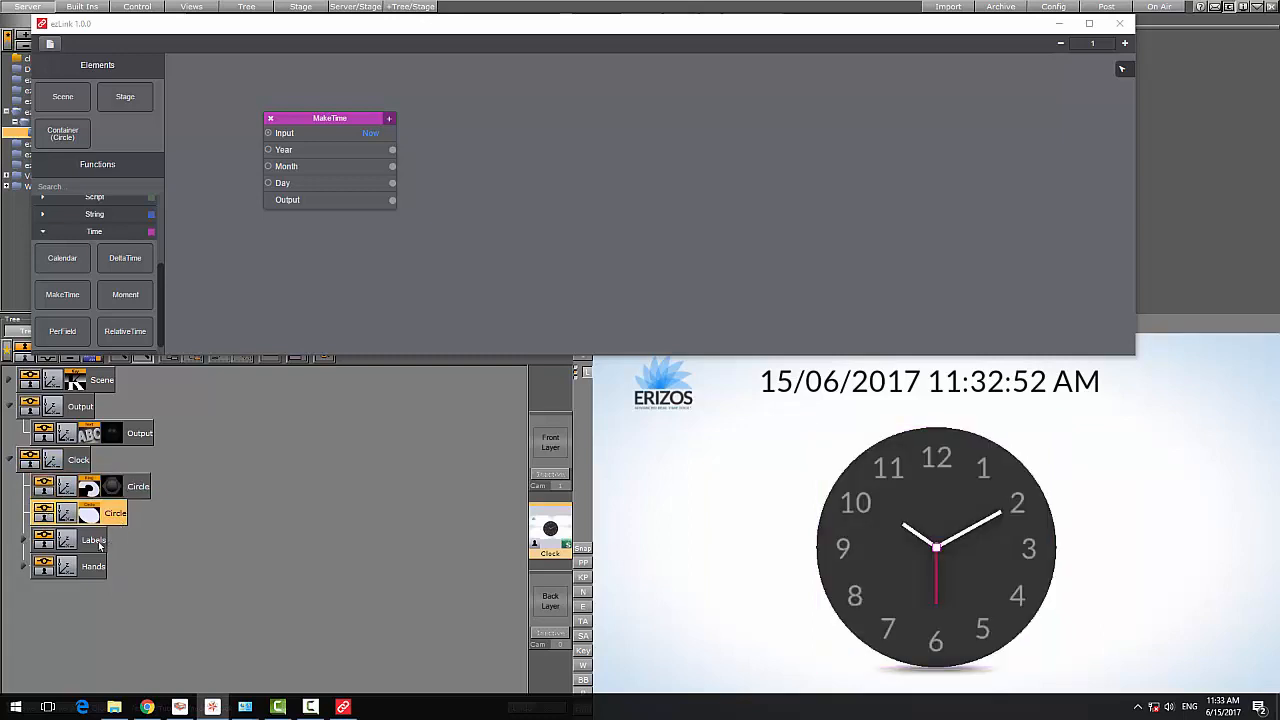
pyautogui.click(51, 548)
pyautogui.click(45, 541)
pyautogui.click(45, 541)
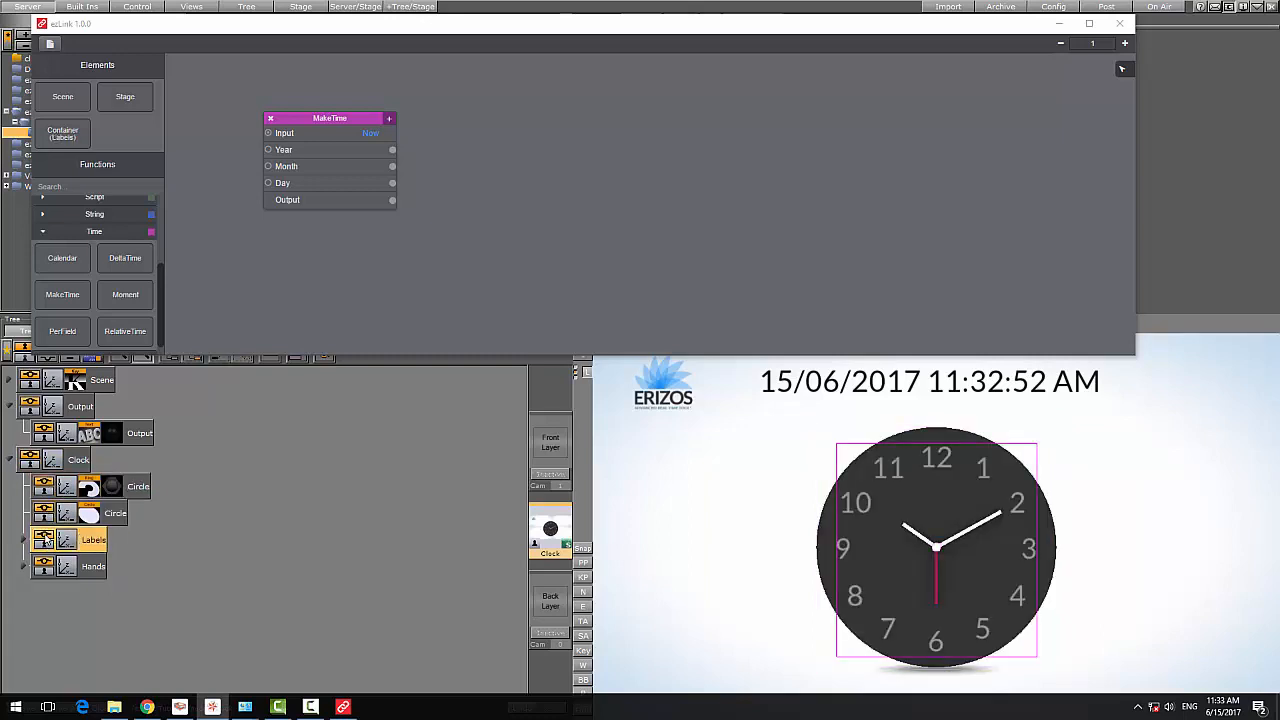
# Expand the Hands group in the scene tree and add its Seconds container to the graph as a node.
pyautogui.click(24, 568)
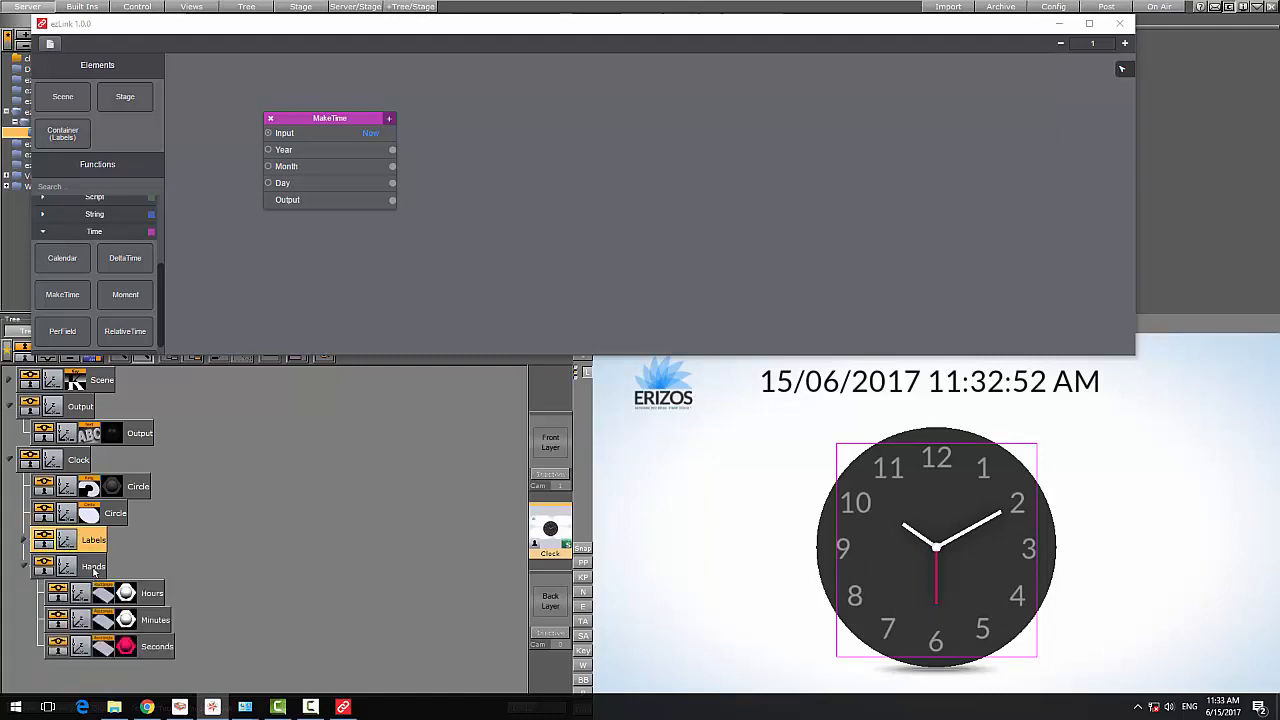
pyautogui.click(95, 568)
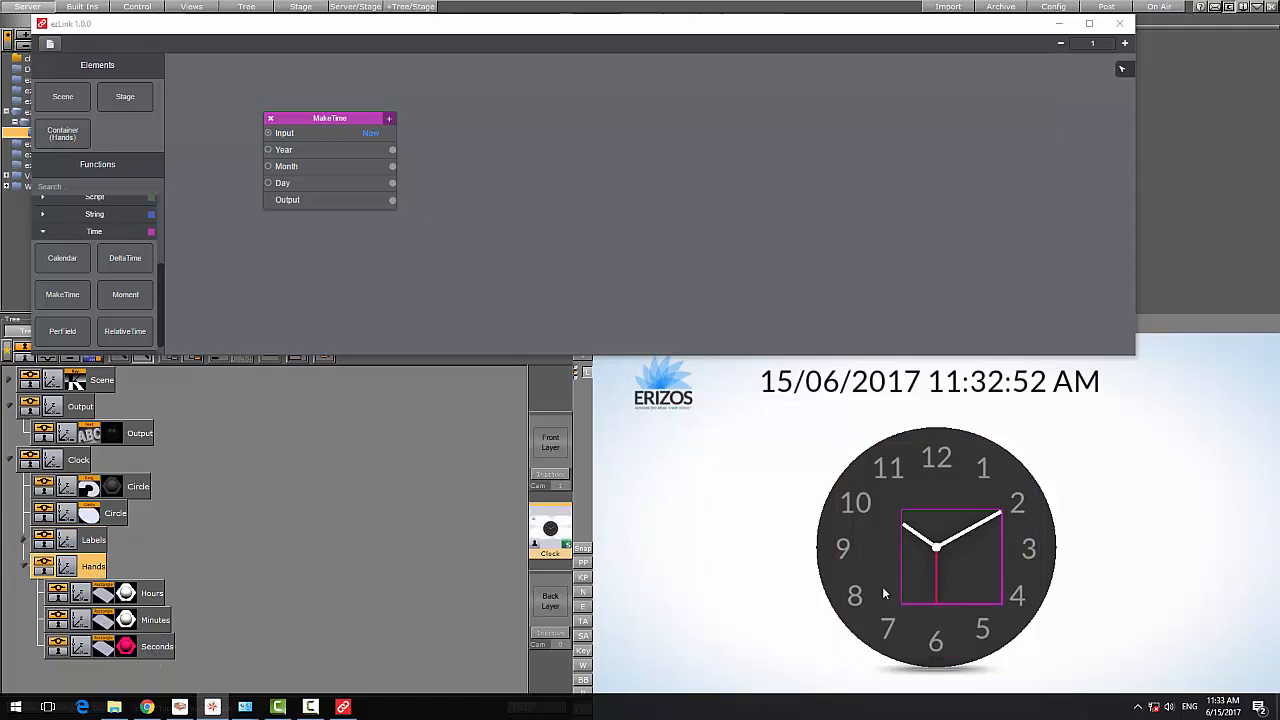
pyautogui.click(160, 646)
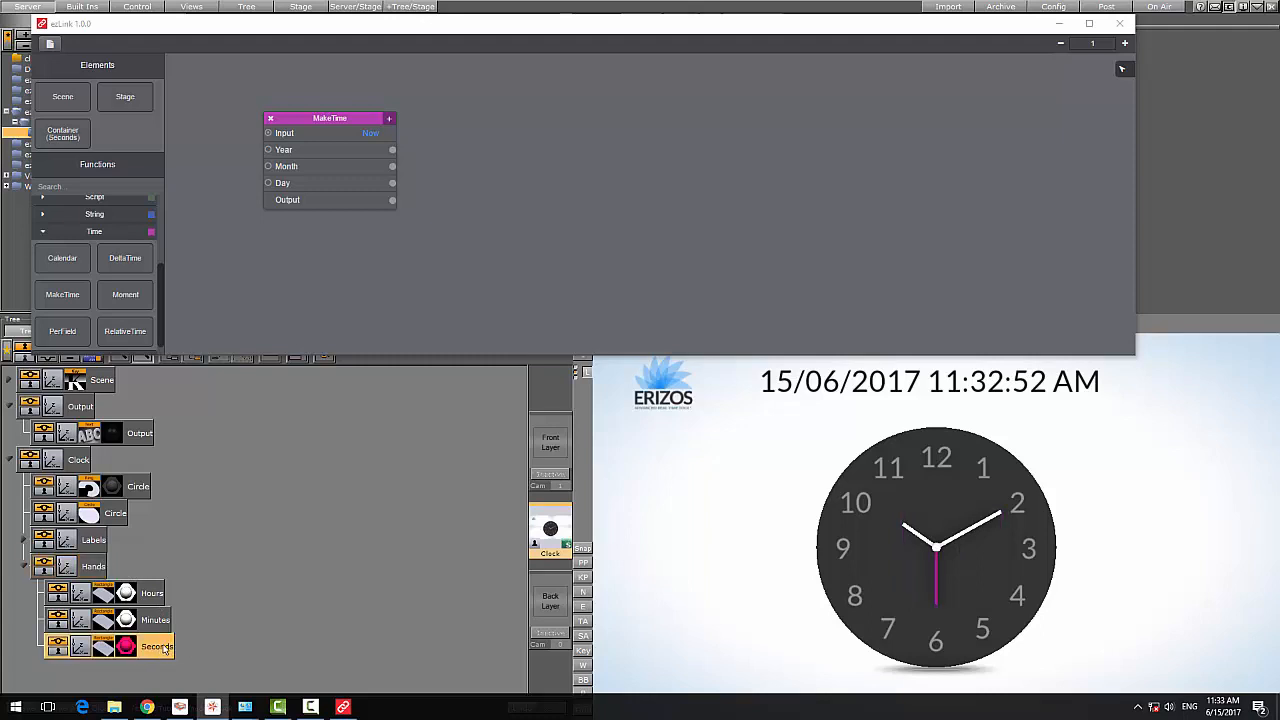
pyautogui.moveTo(66, 136); pyautogui.dragTo(649, 175)
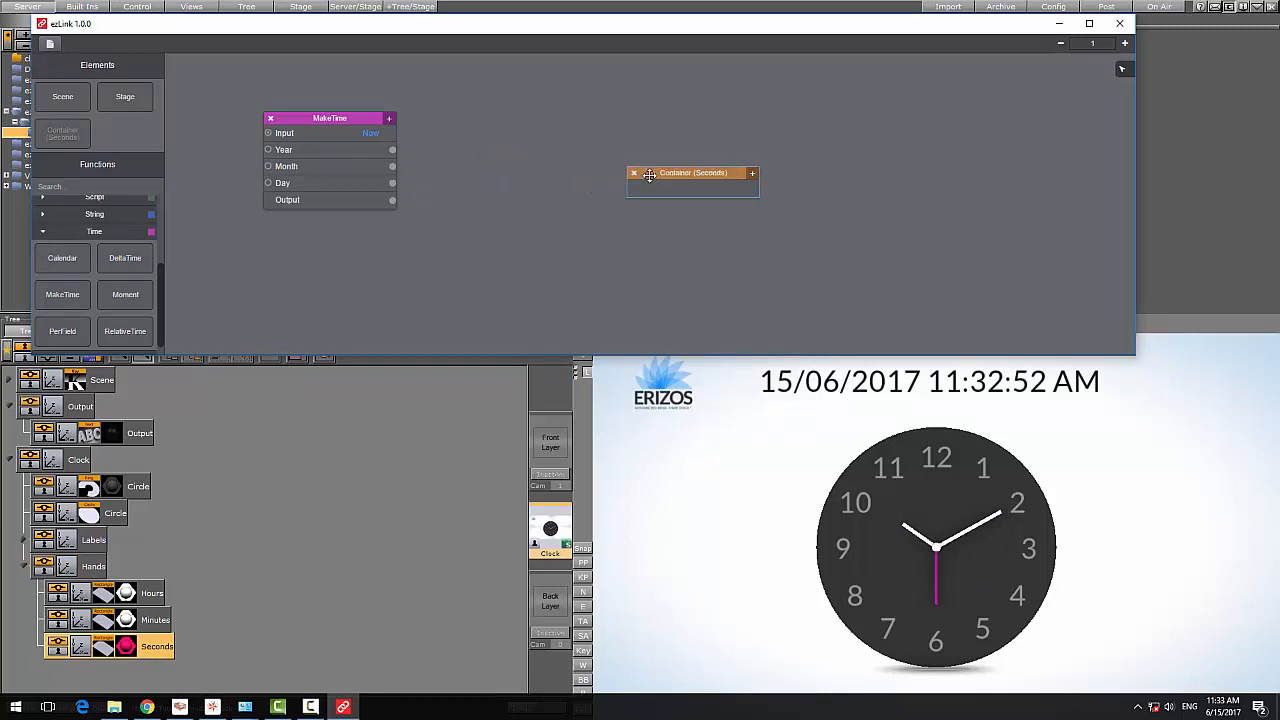
# Close the ezLink editor and turn the seconds hand by changing its container's Z rotation.
pyautogui.click(1121, 23)
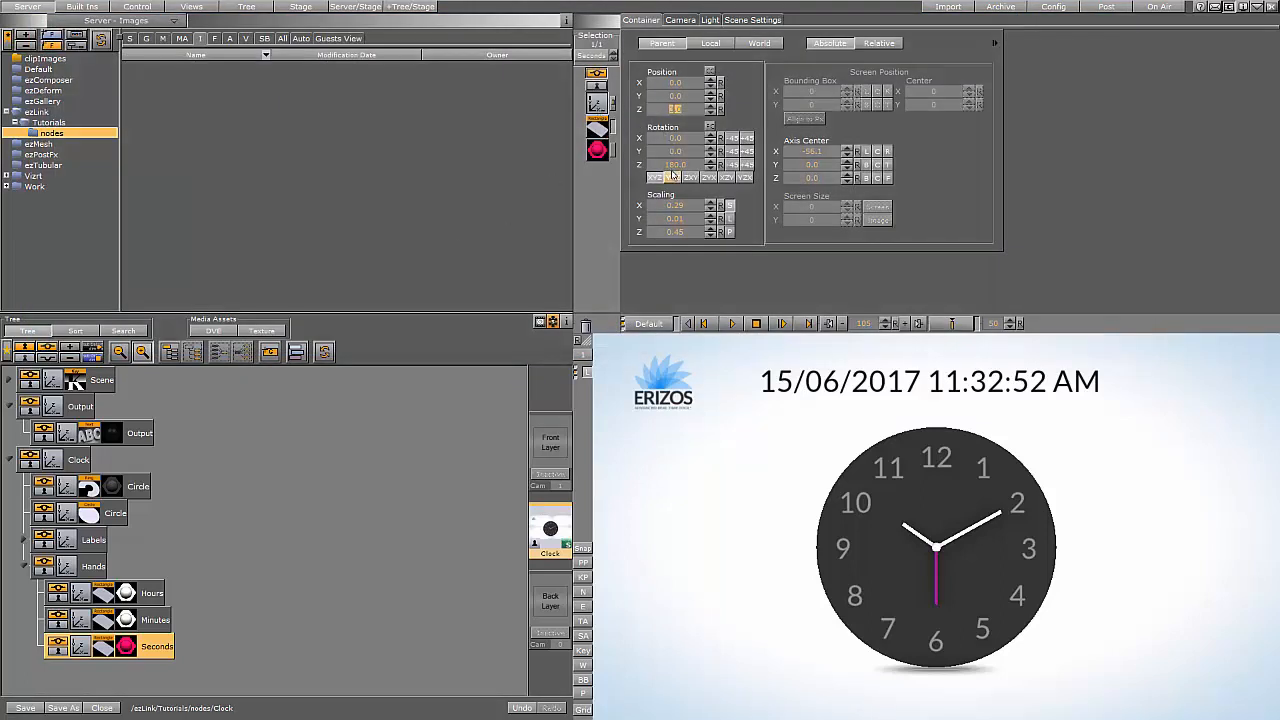
pyautogui.moveTo(670, 166); pyautogui.dragTo(697, 172)
# Reopen the ezLink editor from the scene's plugin settings.
pyautogui.click(553, 322)
pyautogui.click(586, 105)
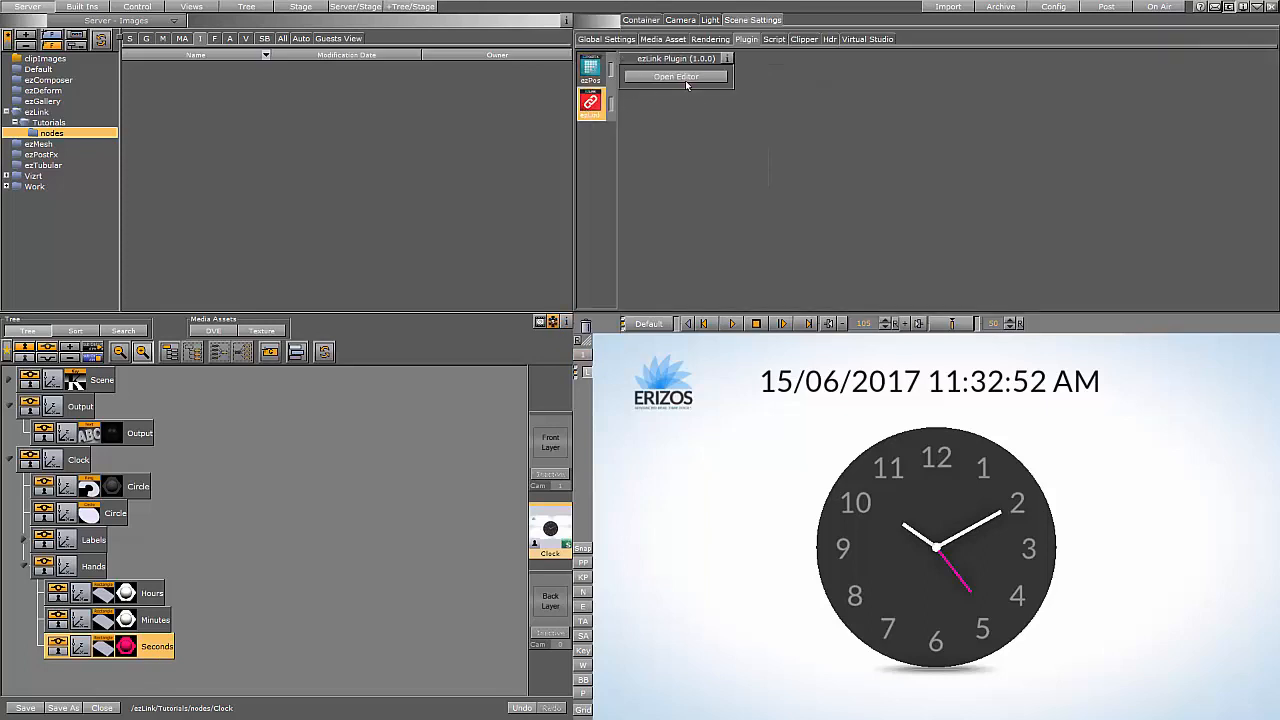
pyautogui.click(685, 80)
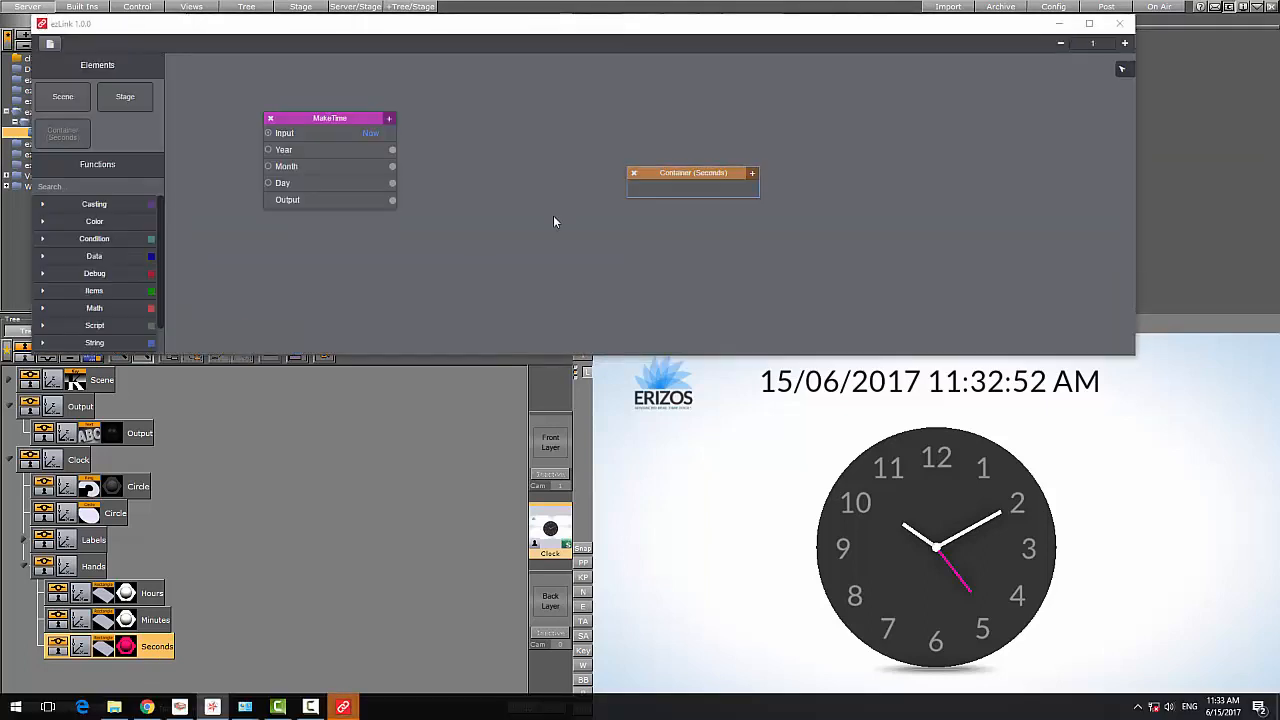
# Expose Rotation.Z on the Seconds container node and position the node to the right of MakeTime.
pyautogui.moveTo(650, 173); pyautogui.dragTo(557, 153)
pyautogui.click(657, 154)
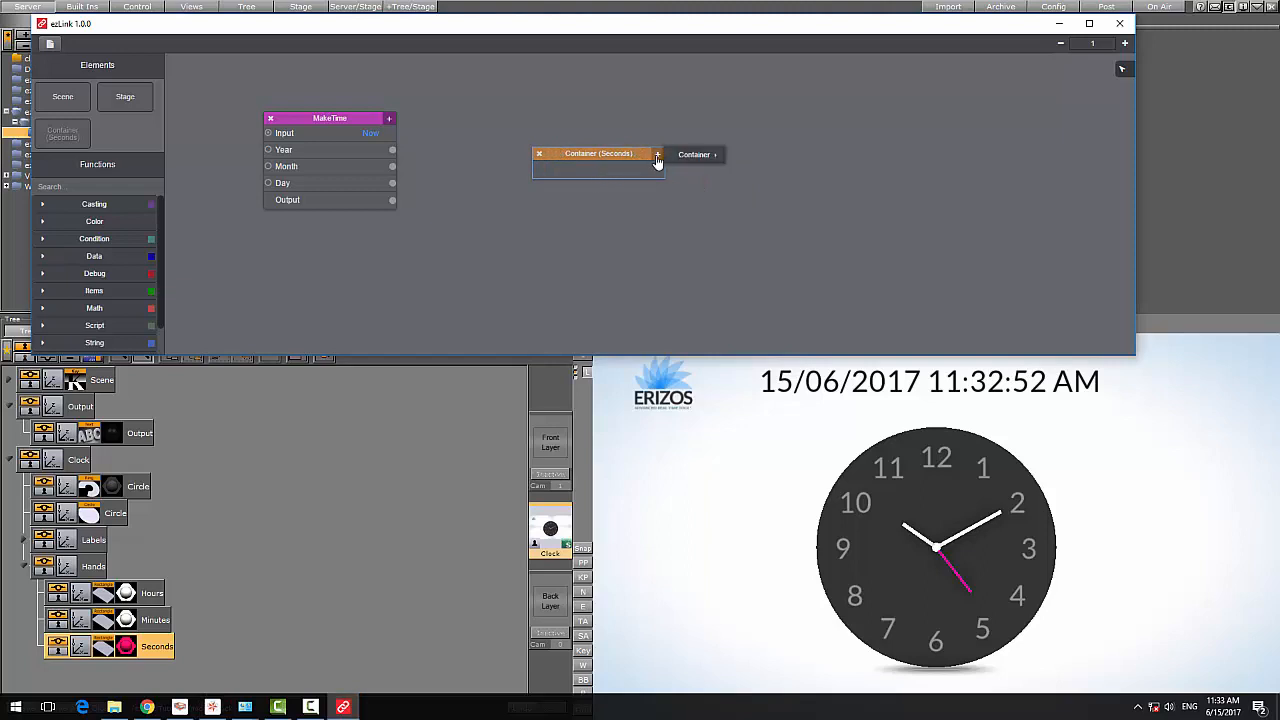
pyautogui.moveTo(703, 169)
pyautogui.moveTo(763, 184)
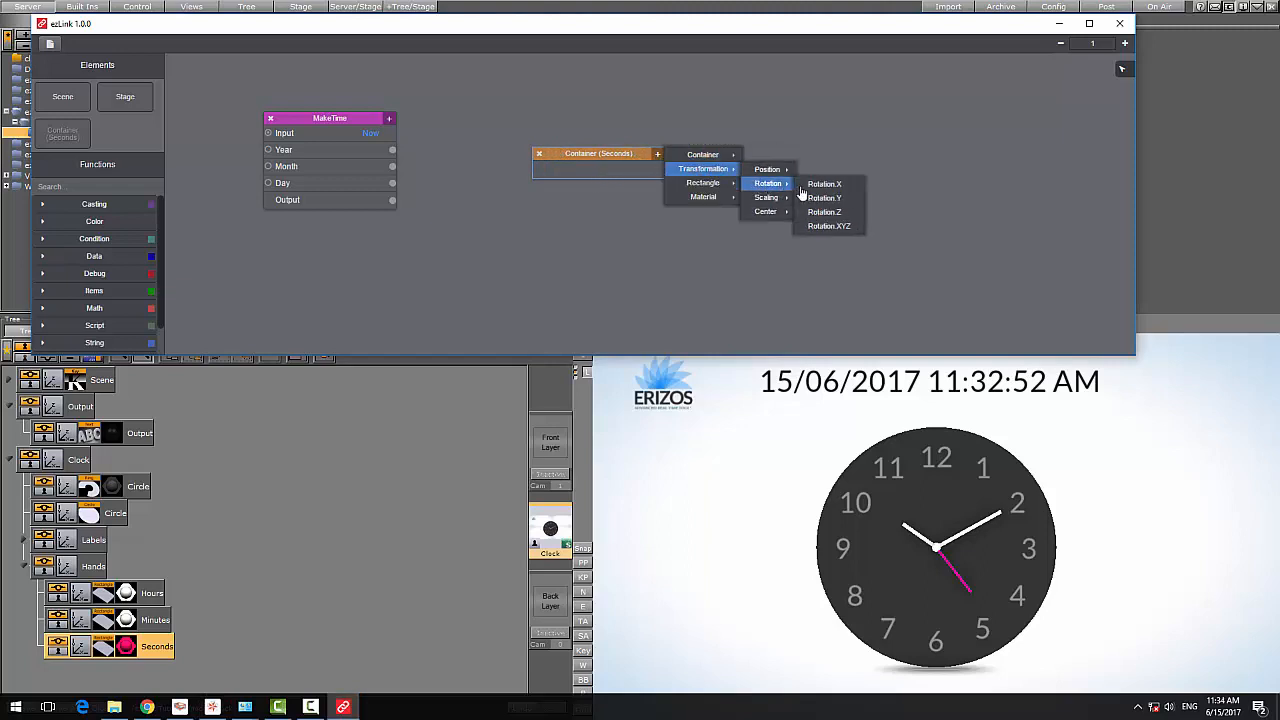
pyautogui.click(824, 212)
pyautogui.moveTo(552, 157); pyautogui.dragTo(614, 164)
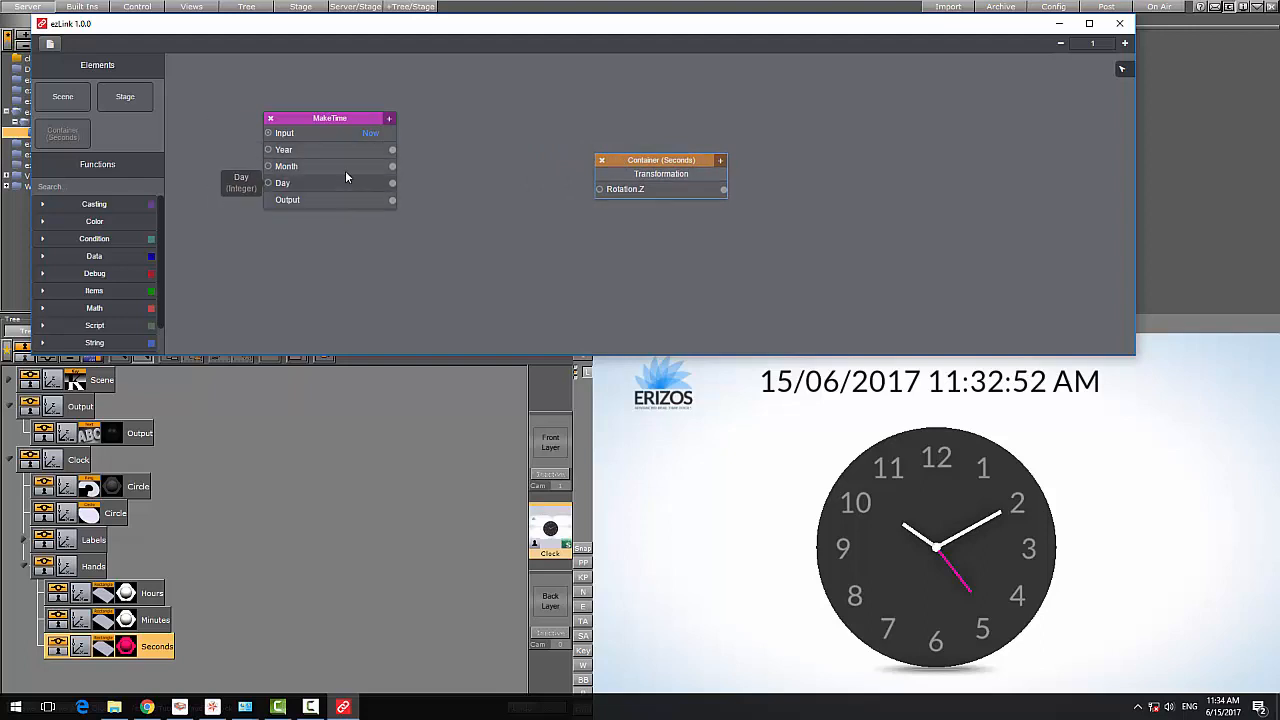
# Add the Seconds field to the MakeTime node.
pyautogui.click(388, 119)
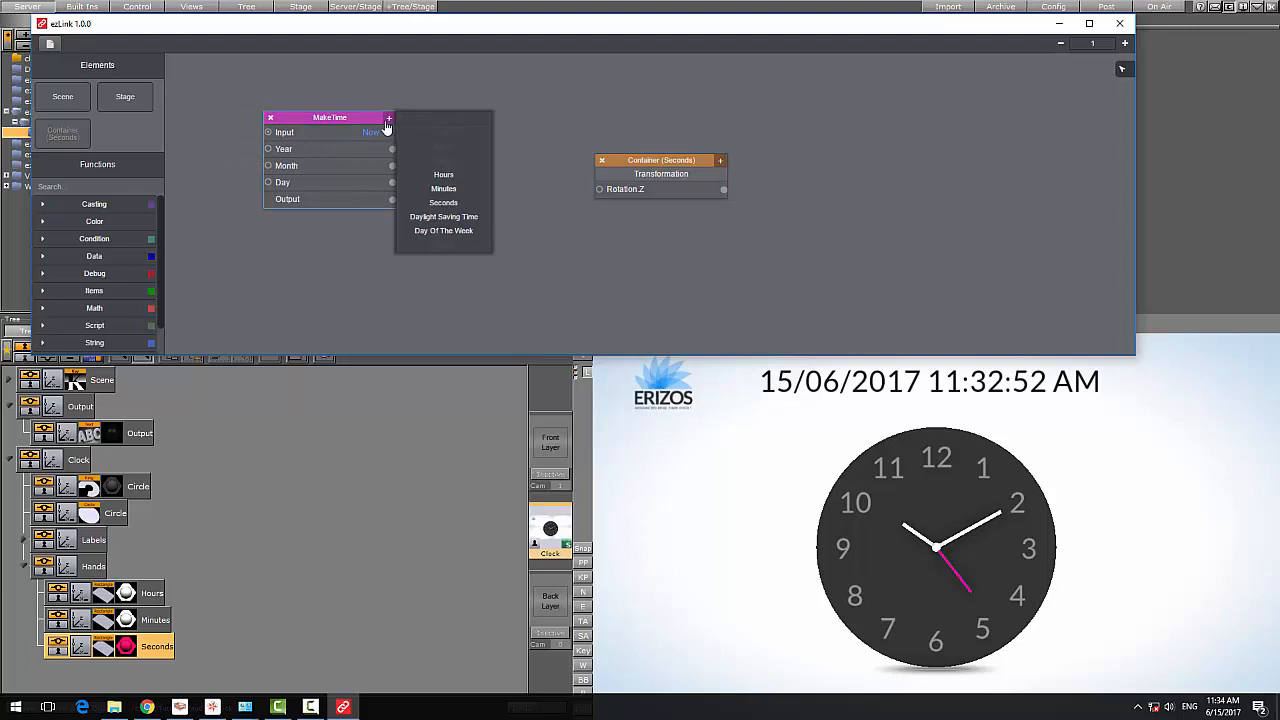
pyautogui.click(443, 203)
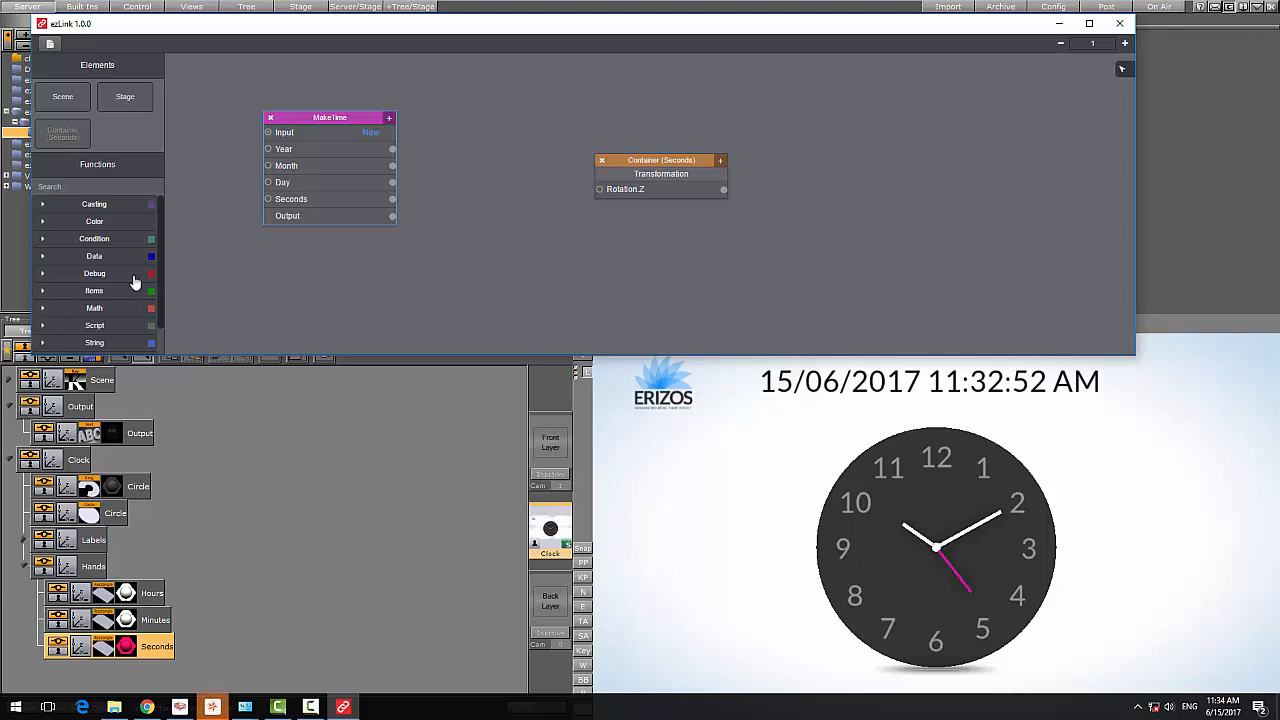
# Add the Output container as a node, expose its Text property and link MakeTime's Seconds output to it.
pyautogui.click(140, 435)
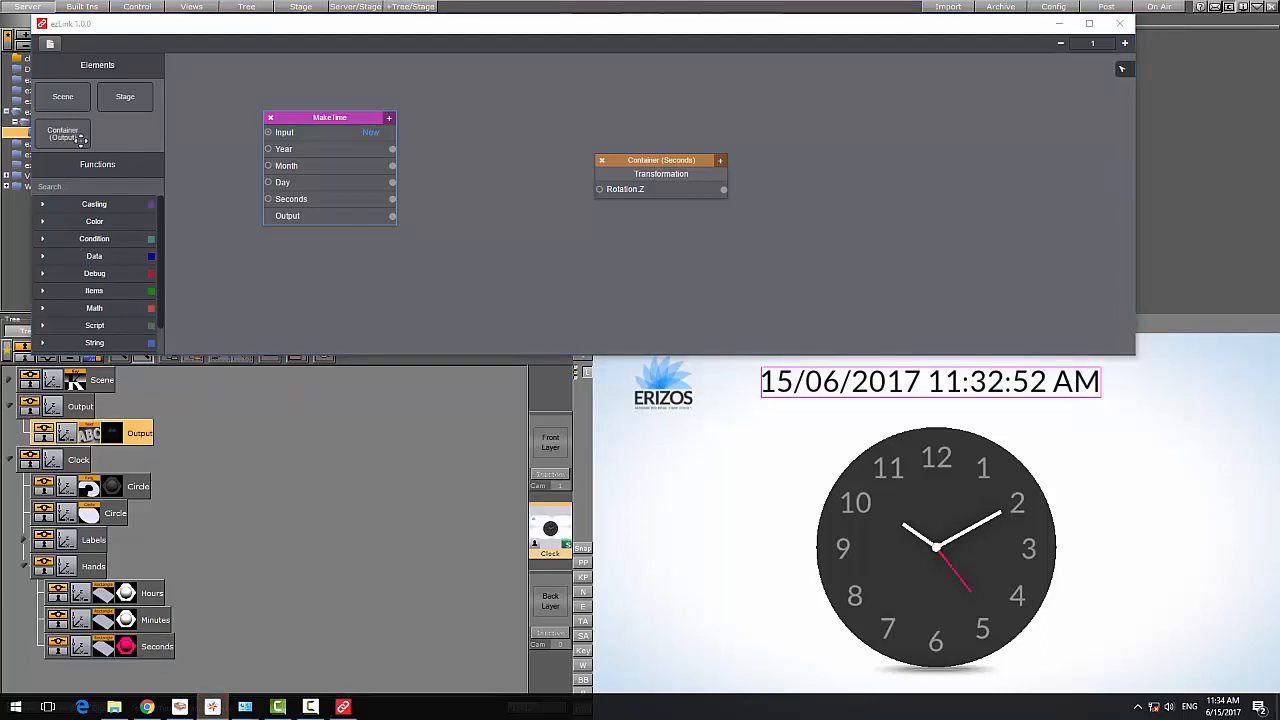
pyautogui.moveTo(62, 133); pyautogui.dragTo(545, 285)
pyautogui.click(630, 276)
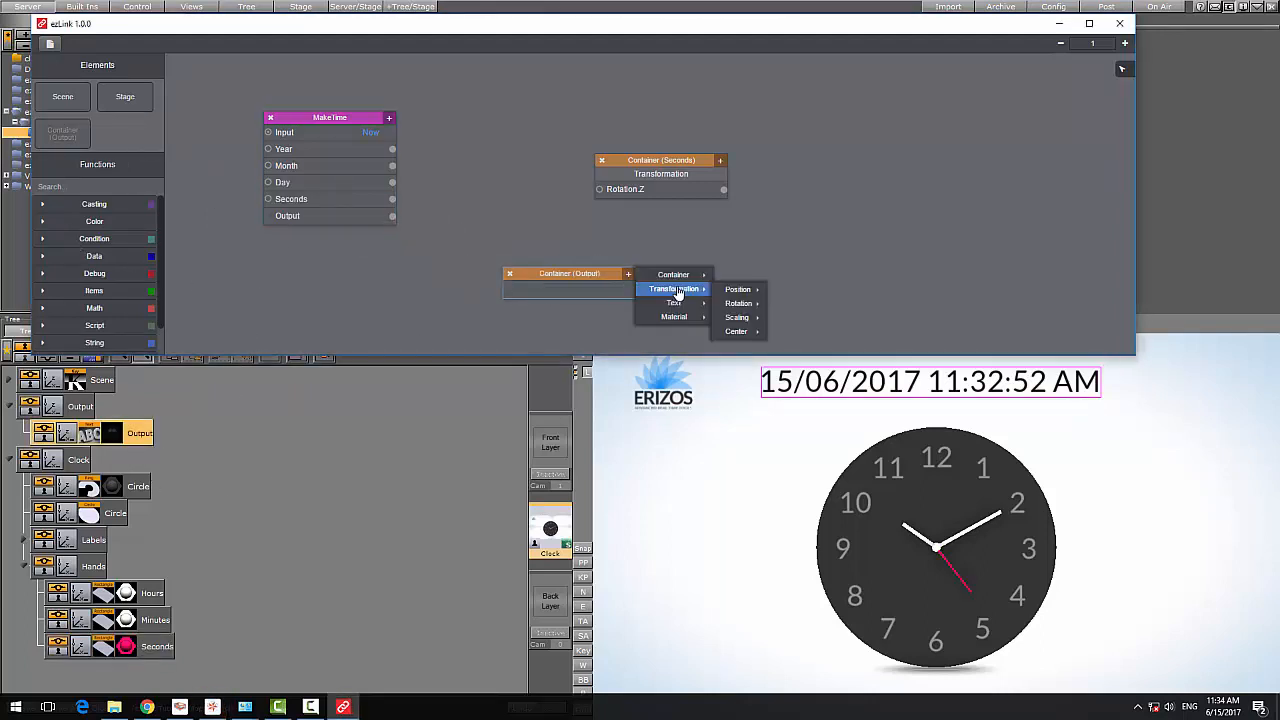
pyautogui.moveTo(680, 302)
pyautogui.click(757, 210)
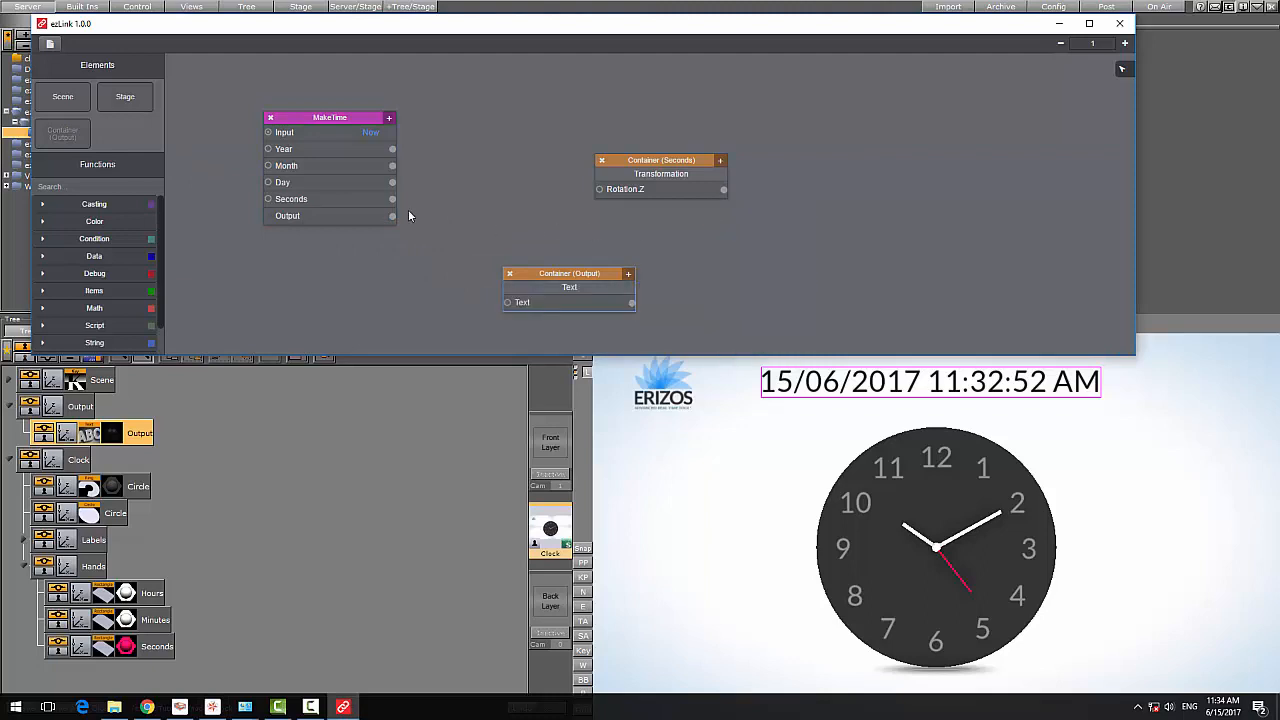
pyautogui.moveTo(394, 200); pyautogui.dragTo(515, 311)
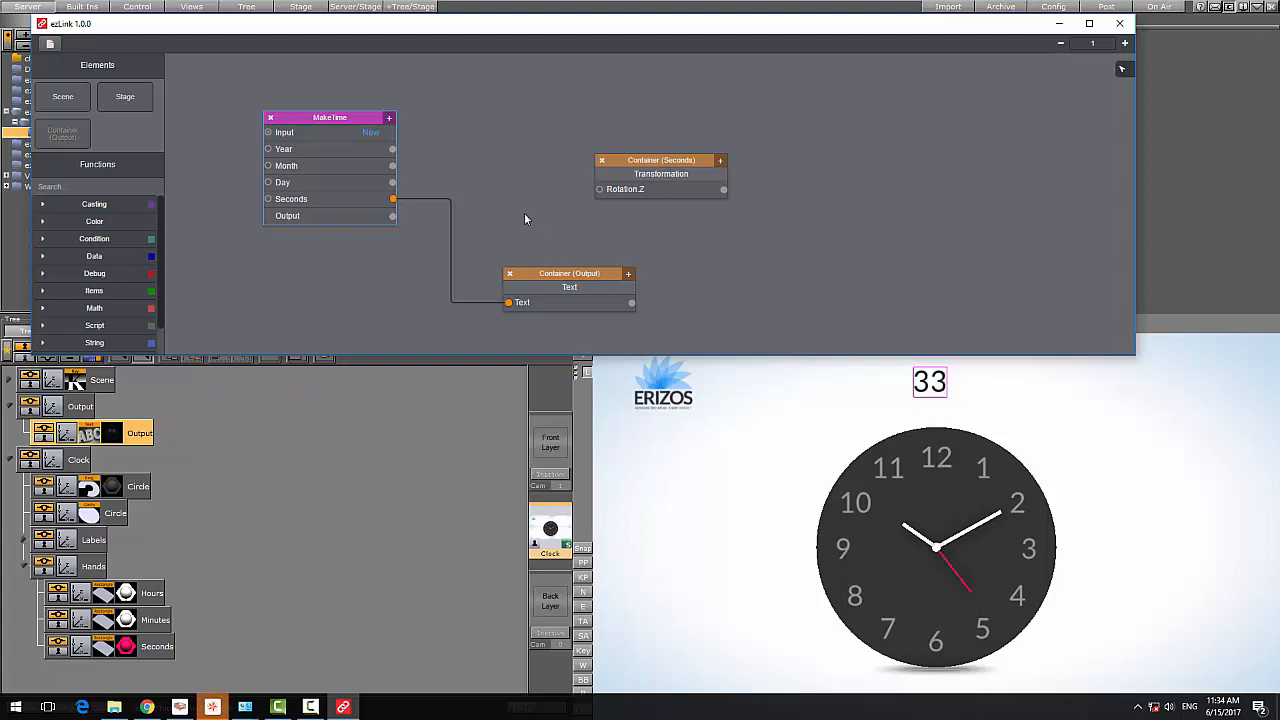
# Add a Normalize function node and space the nodes so it sits between MakeTime and the Seconds container node.
pyautogui.click(100, 187)
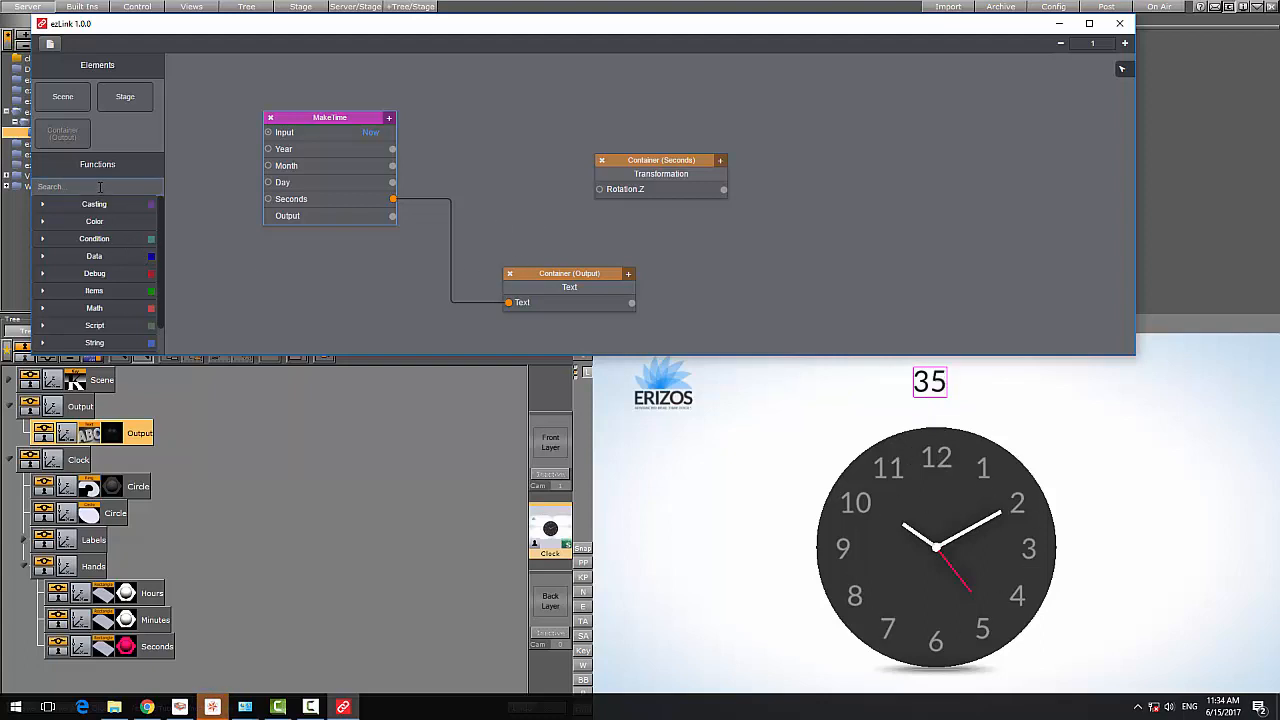
pyautogui.write('no')
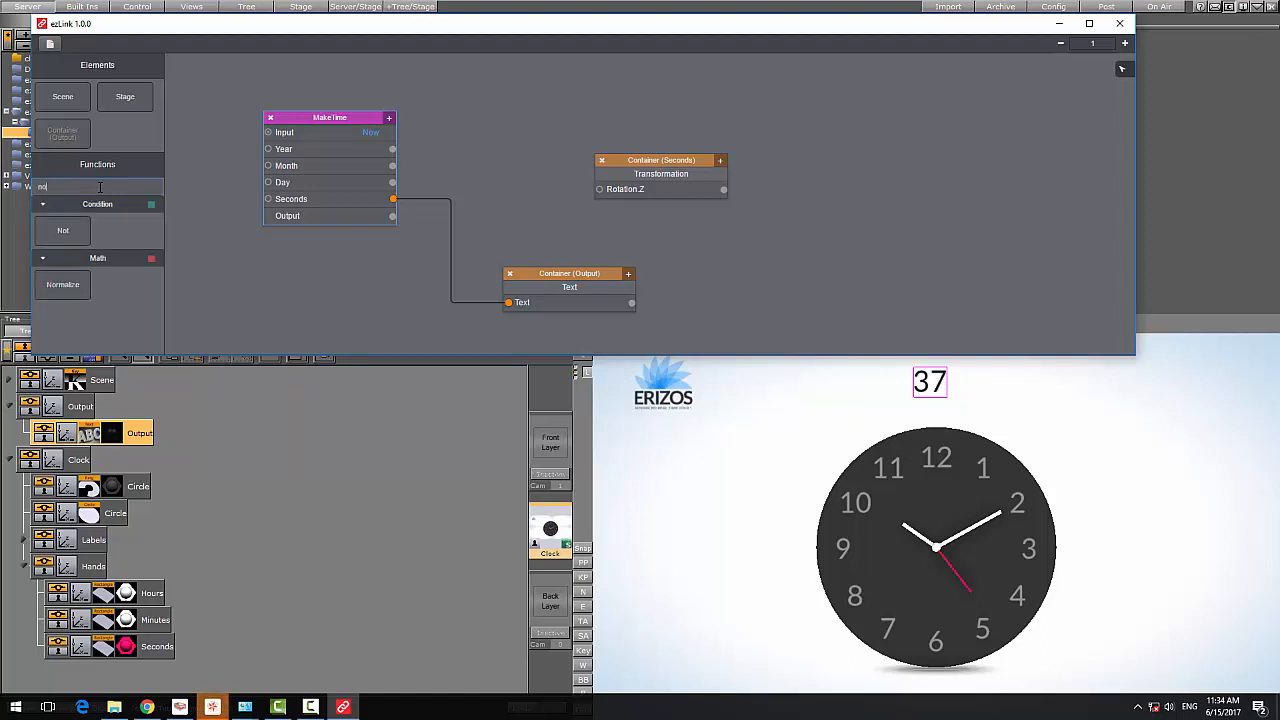
pyautogui.moveTo(63, 284); pyautogui.dragTo(470, 112)
pyautogui.moveTo(628, 163); pyautogui.dragTo(824, 156)
pyautogui.moveTo(494, 112); pyautogui.dragTo(528, 112)
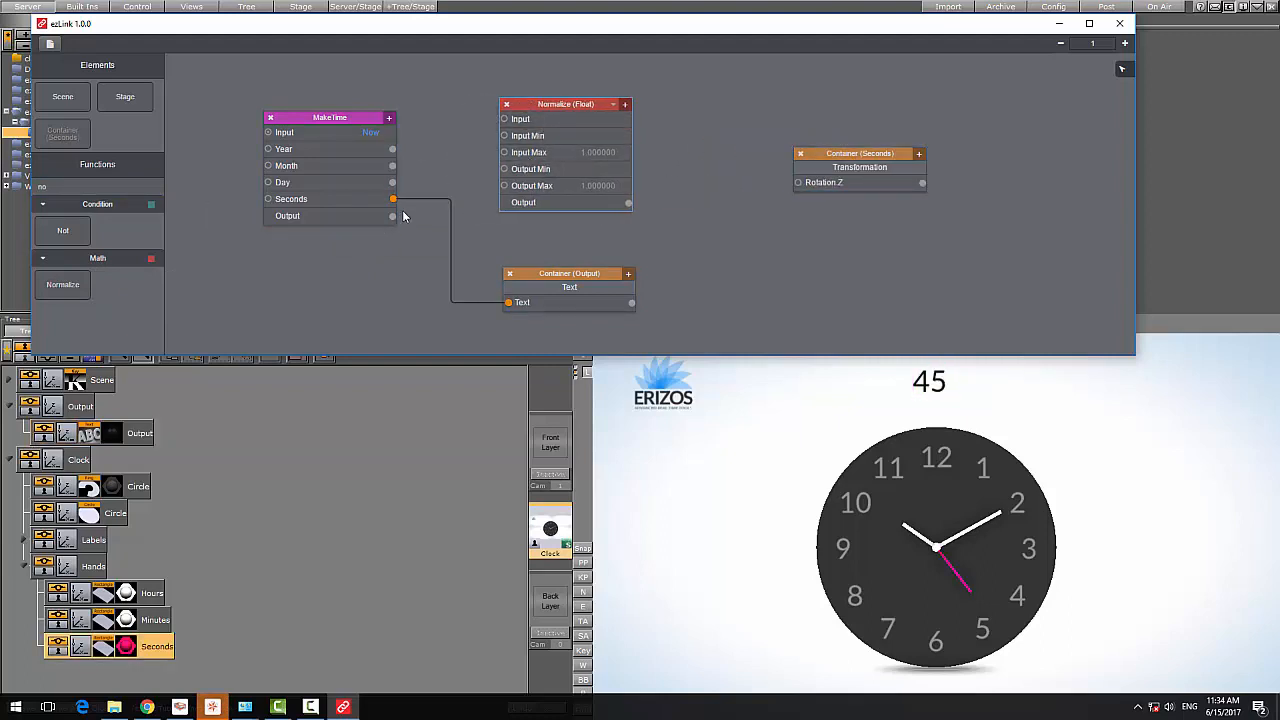
# Set the Normalize node's Input Min to 0 and Input Max to 60.
pyautogui.doubleClick(587, 136)
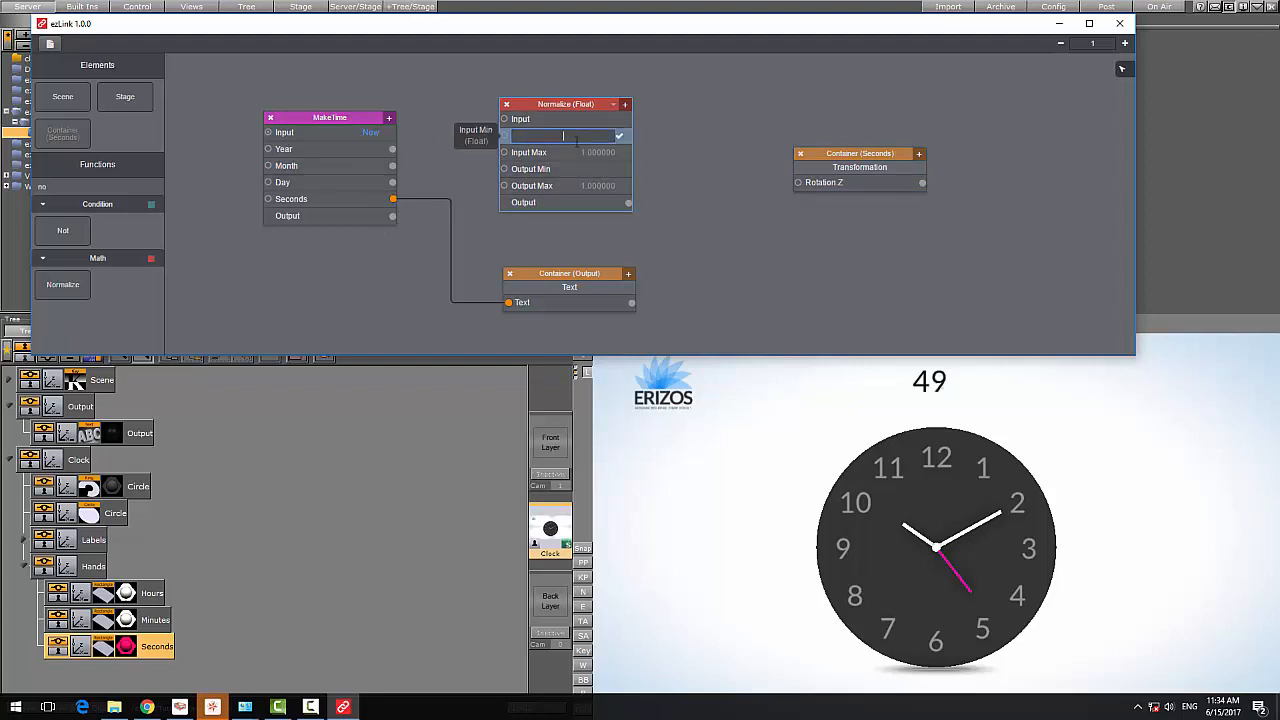
pyautogui.press('Return')
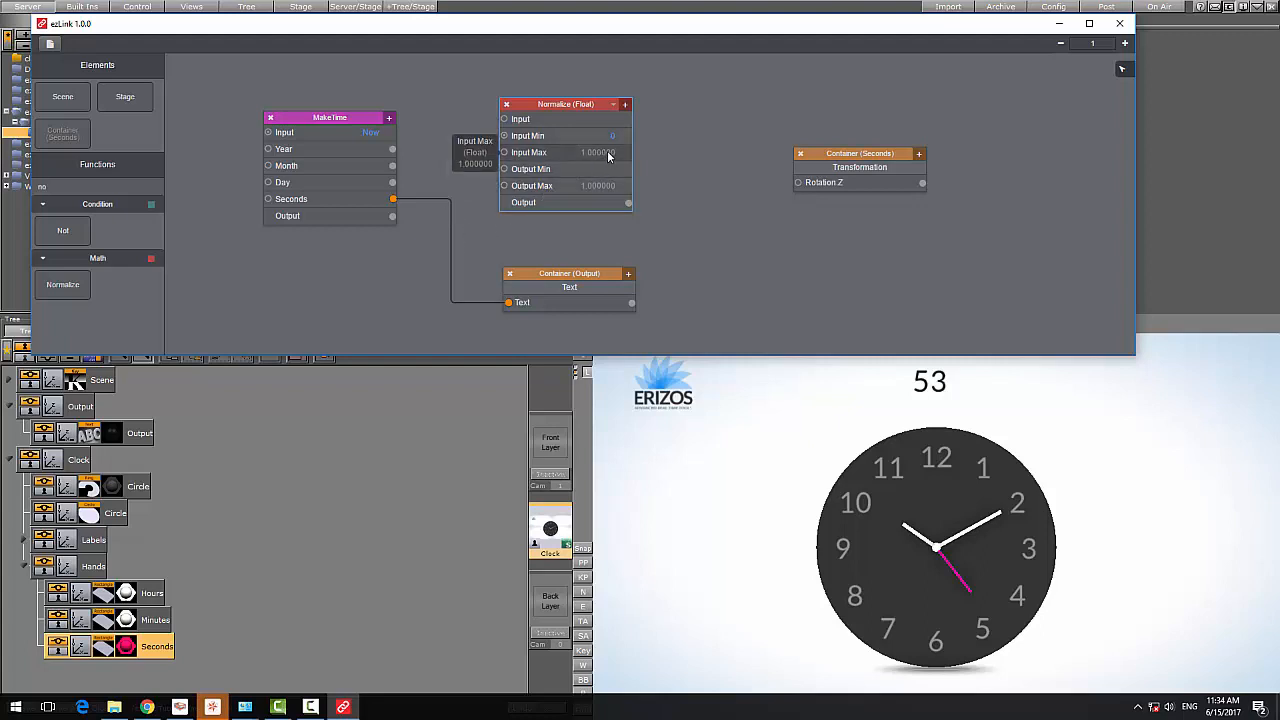
pyautogui.doubleClick(614, 153)
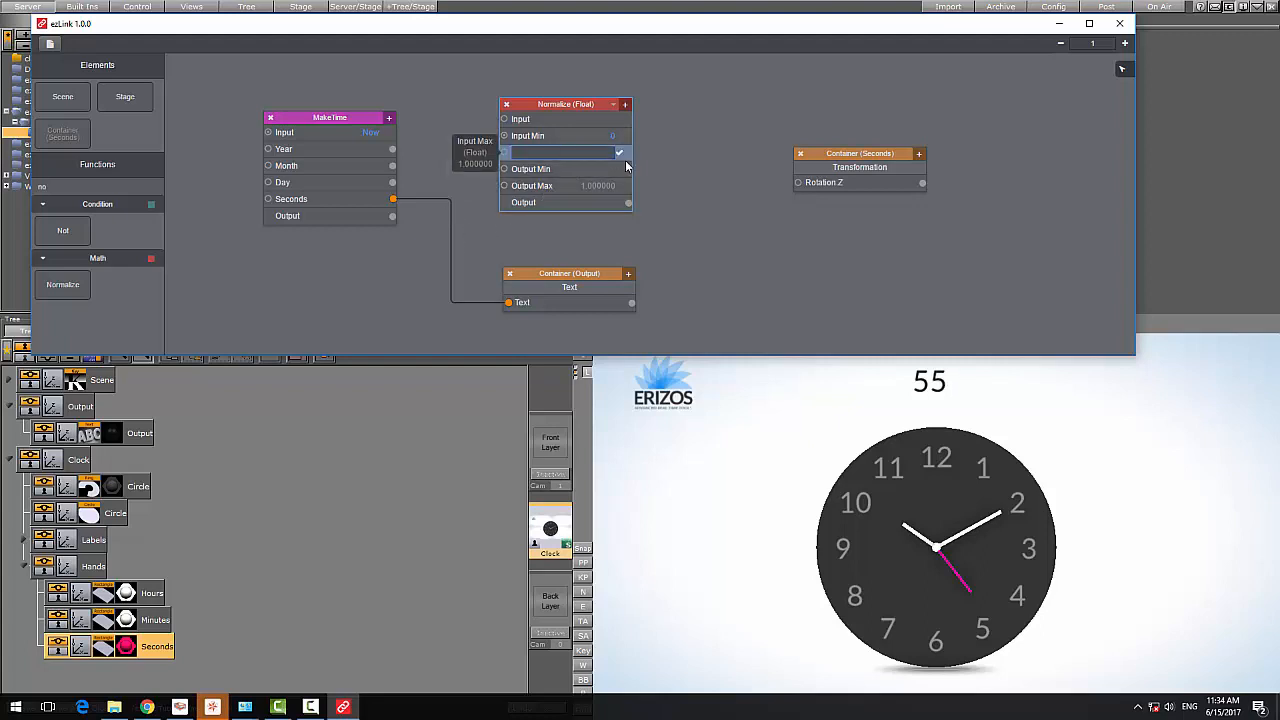
pyautogui.write('60')
pyautogui.press('Return')
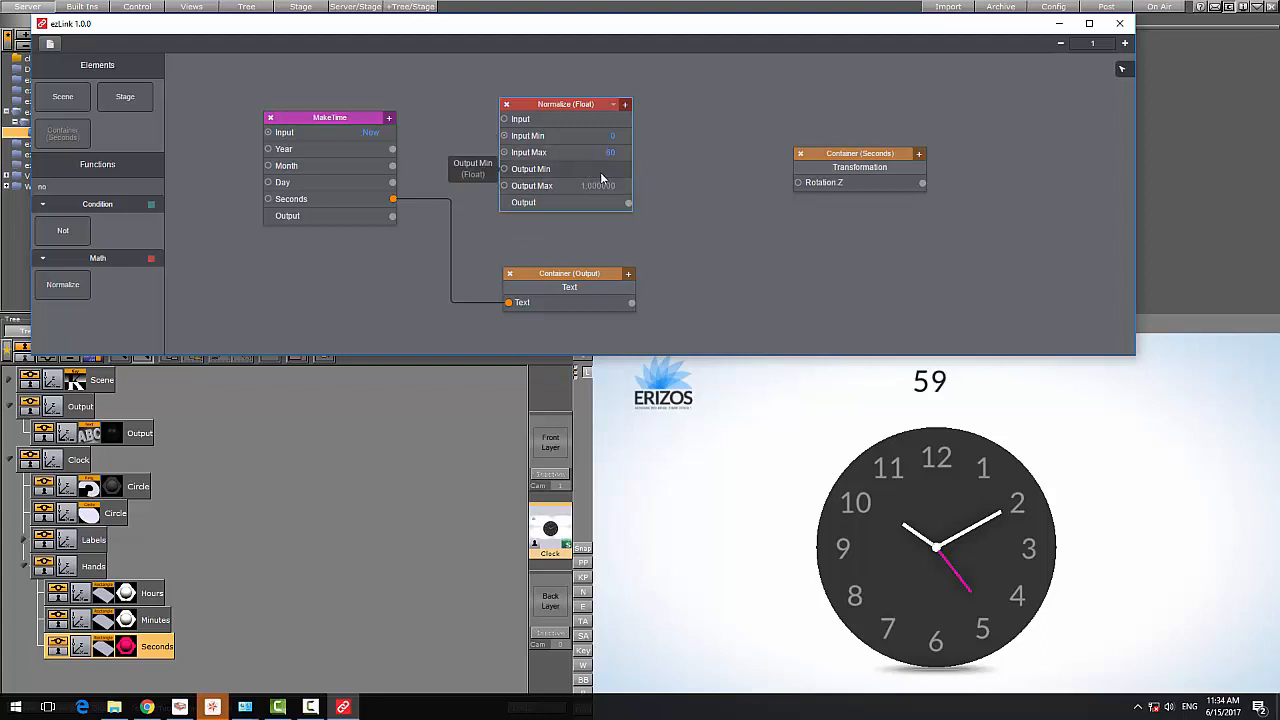
# Set the Normalize node's Output Min to 360 and Output Max to 0.
pyautogui.doubleClick(612, 169)
pyautogui.write('3')
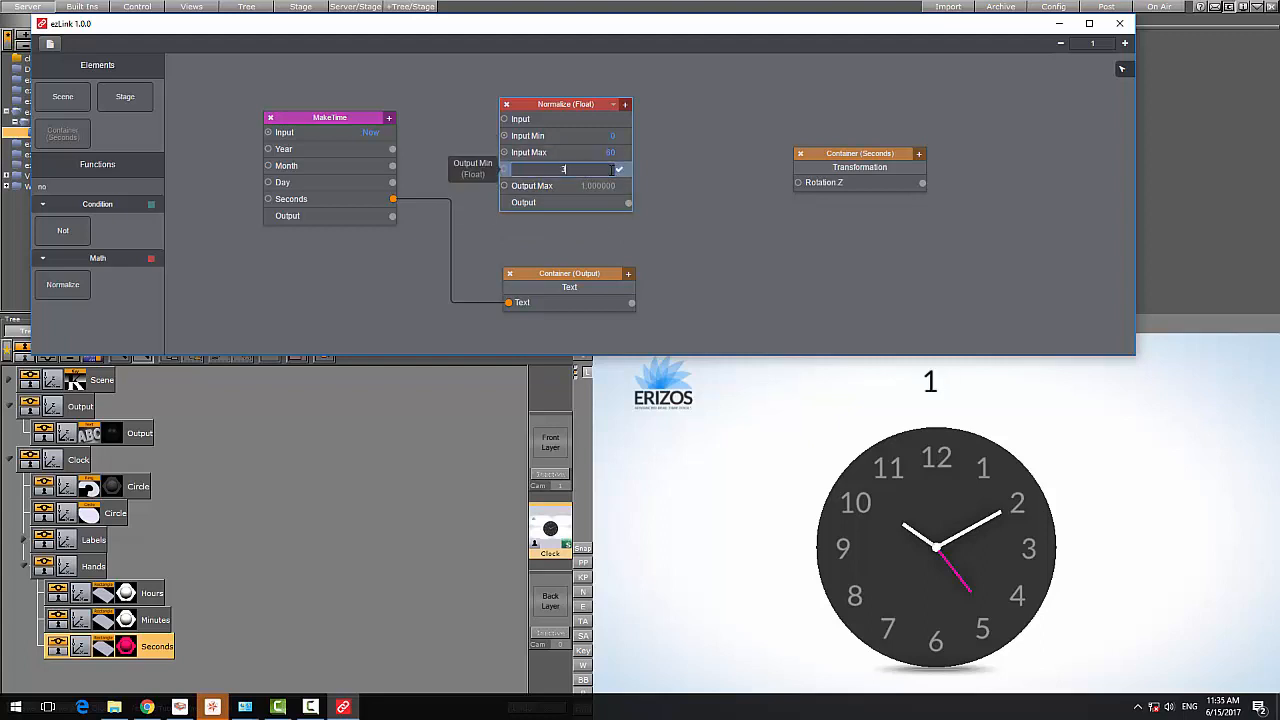
pyautogui.write('60')
pyautogui.press('Return')
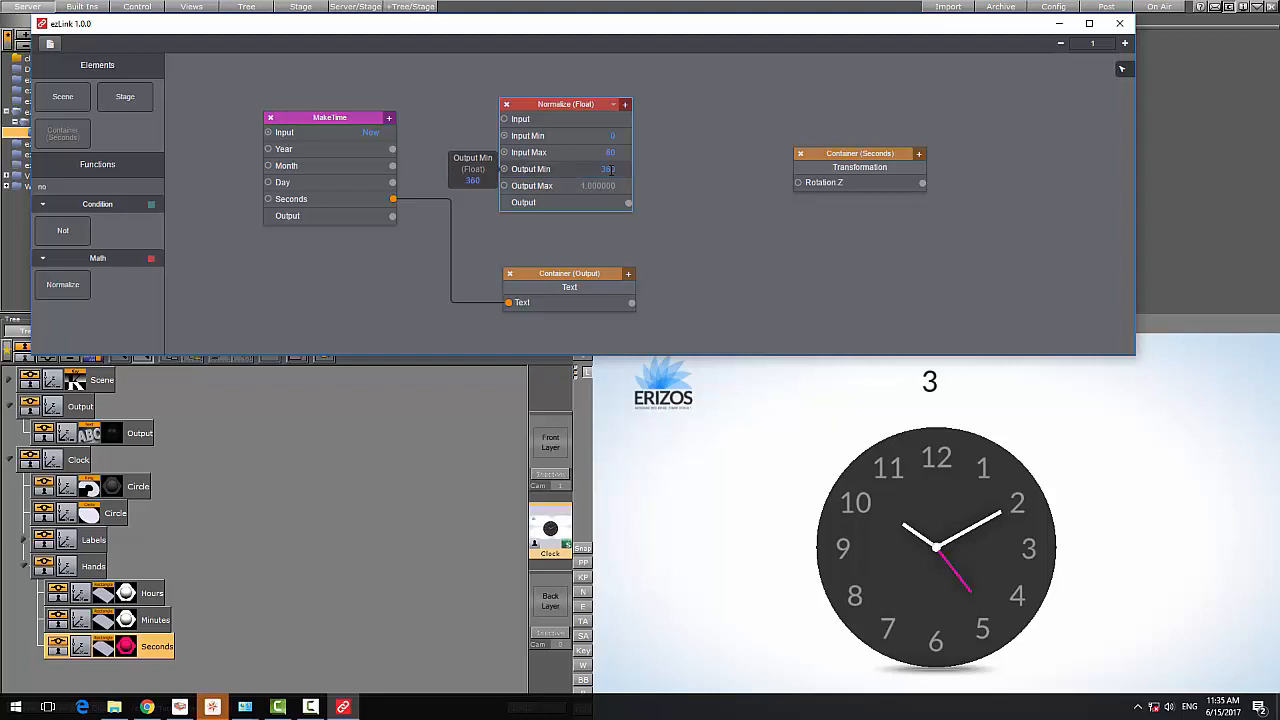
pyautogui.click(606, 188)
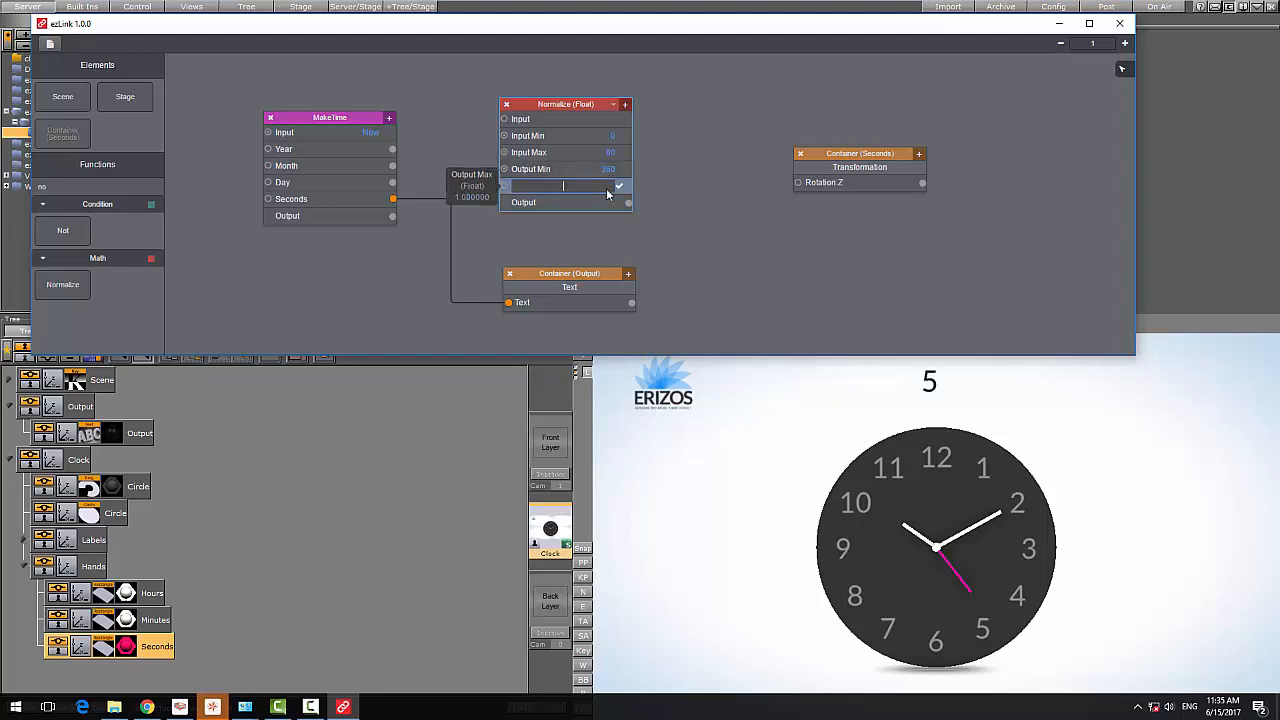
pyautogui.write('0')
pyautogui.press('Return')
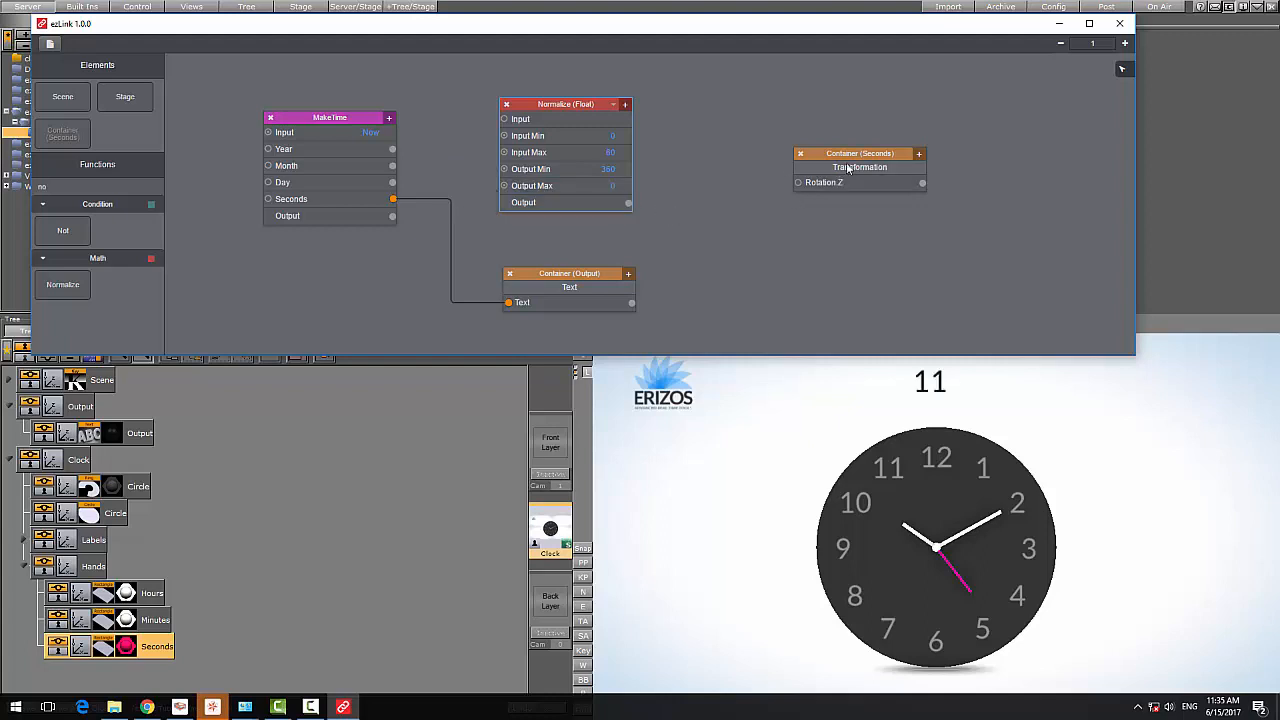
# Link the Normalize output to the Seconds container's Rotation.Z and MakeTime's Seconds output to the Normalize input.
pyautogui.moveTo(822, 157); pyautogui.dragTo(752, 160)
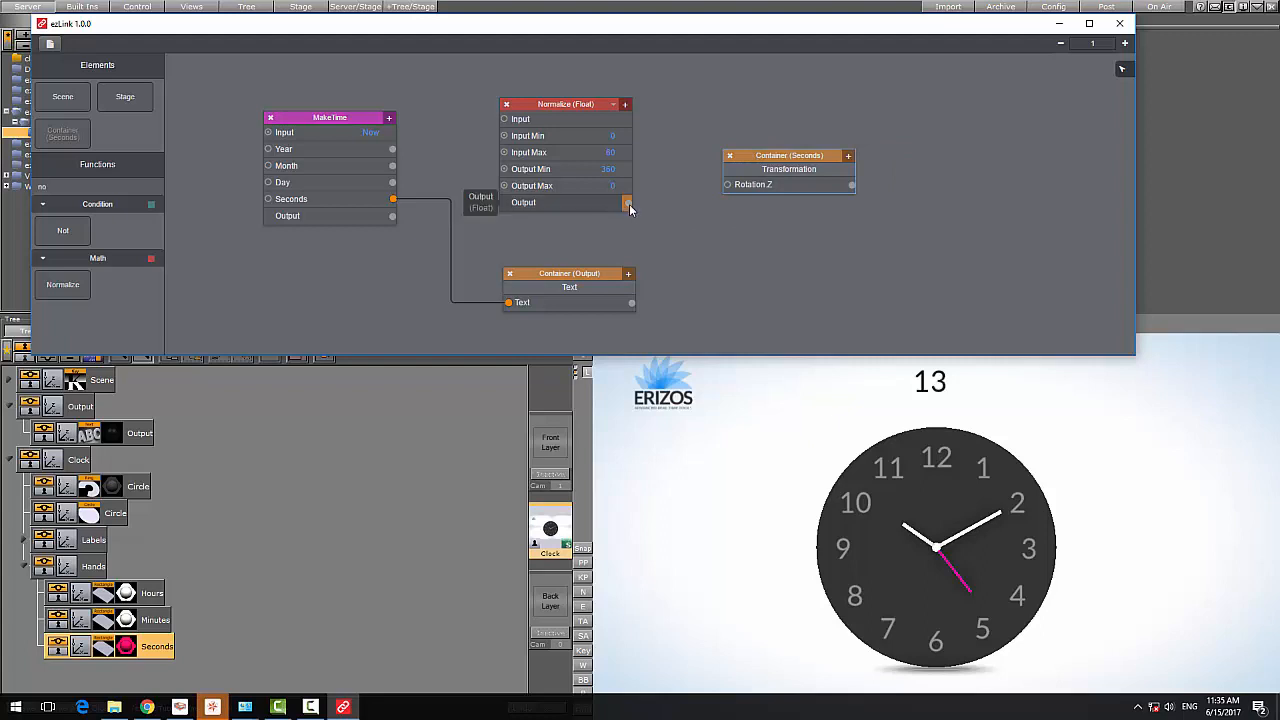
pyautogui.moveTo(628, 202); pyautogui.dragTo(727, 186)
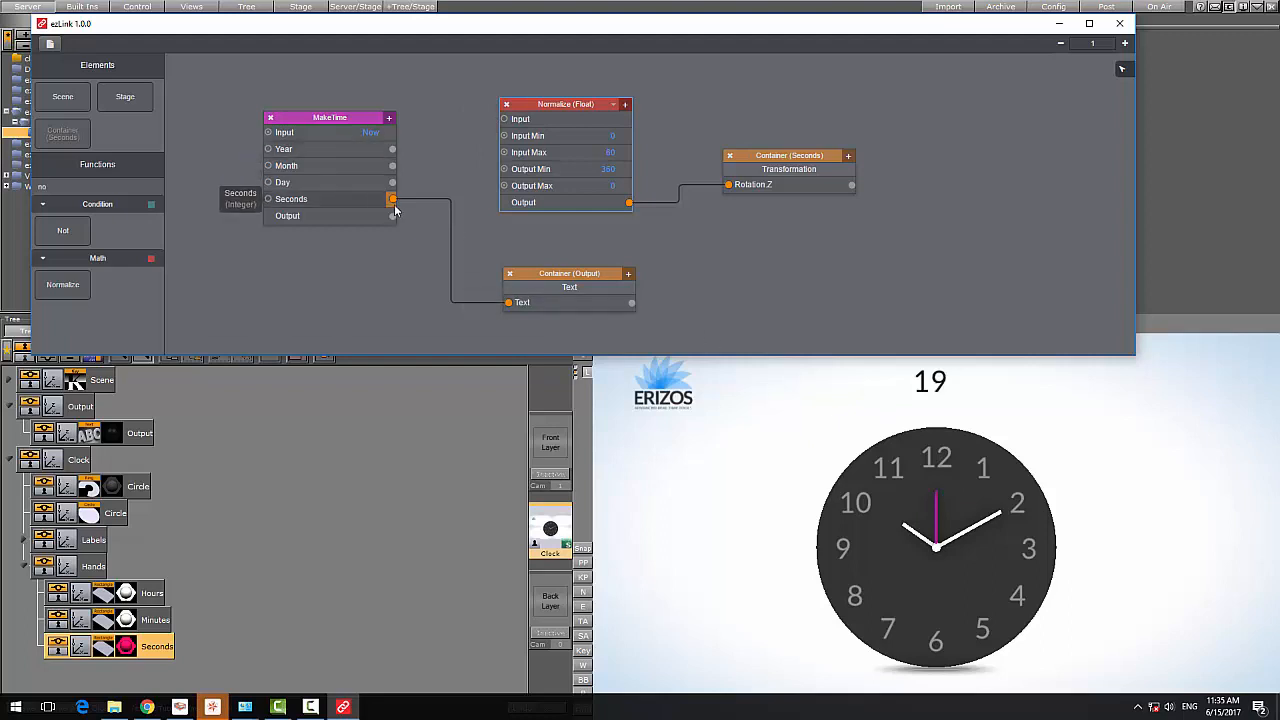
pyautogui.moveTo(392, 199); pyautogui.dragTo(506, 119)
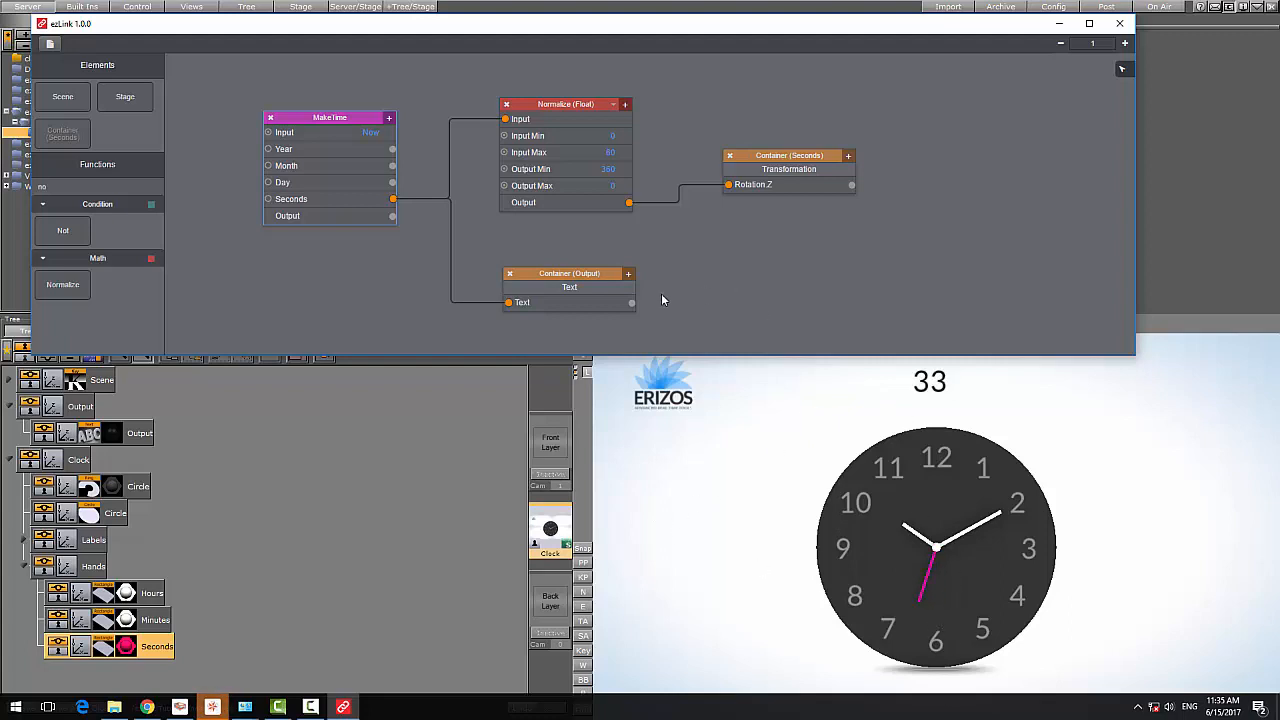
# Delete the Output container node from the graph and hide the Output group in the scene tree.
pyautogui.click(509, 274)
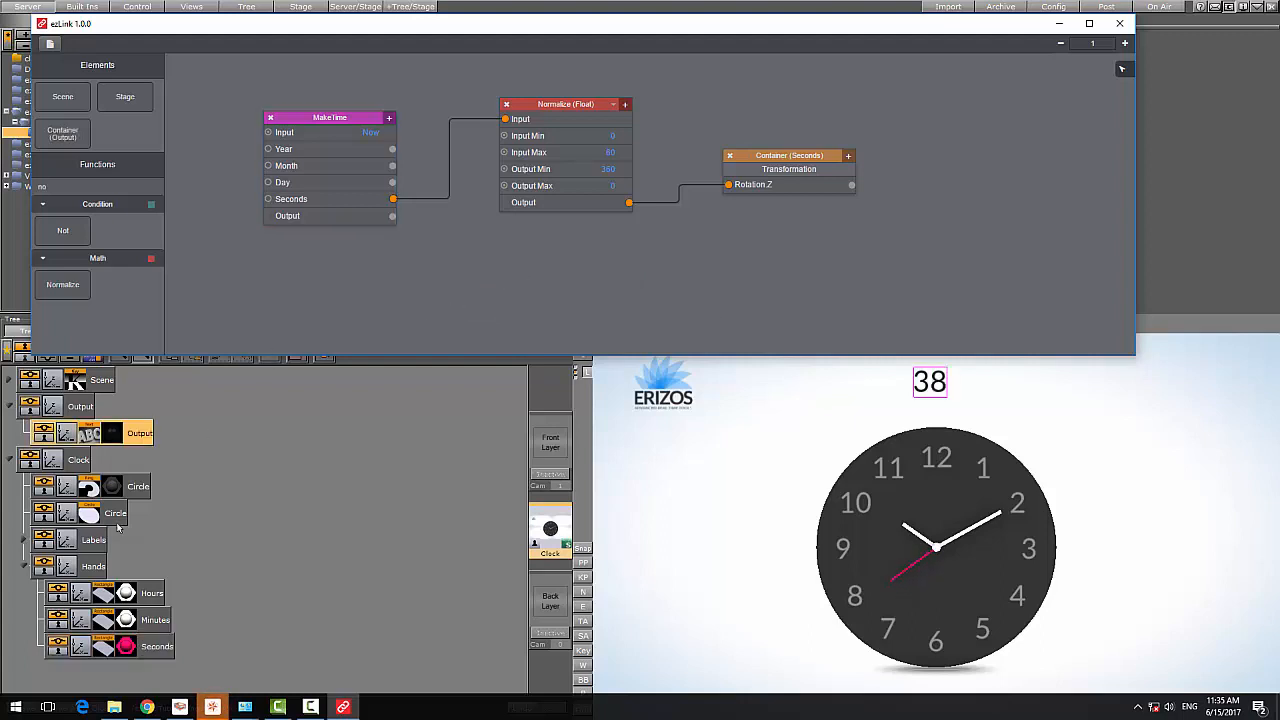
pyautogui.click(27, 402)
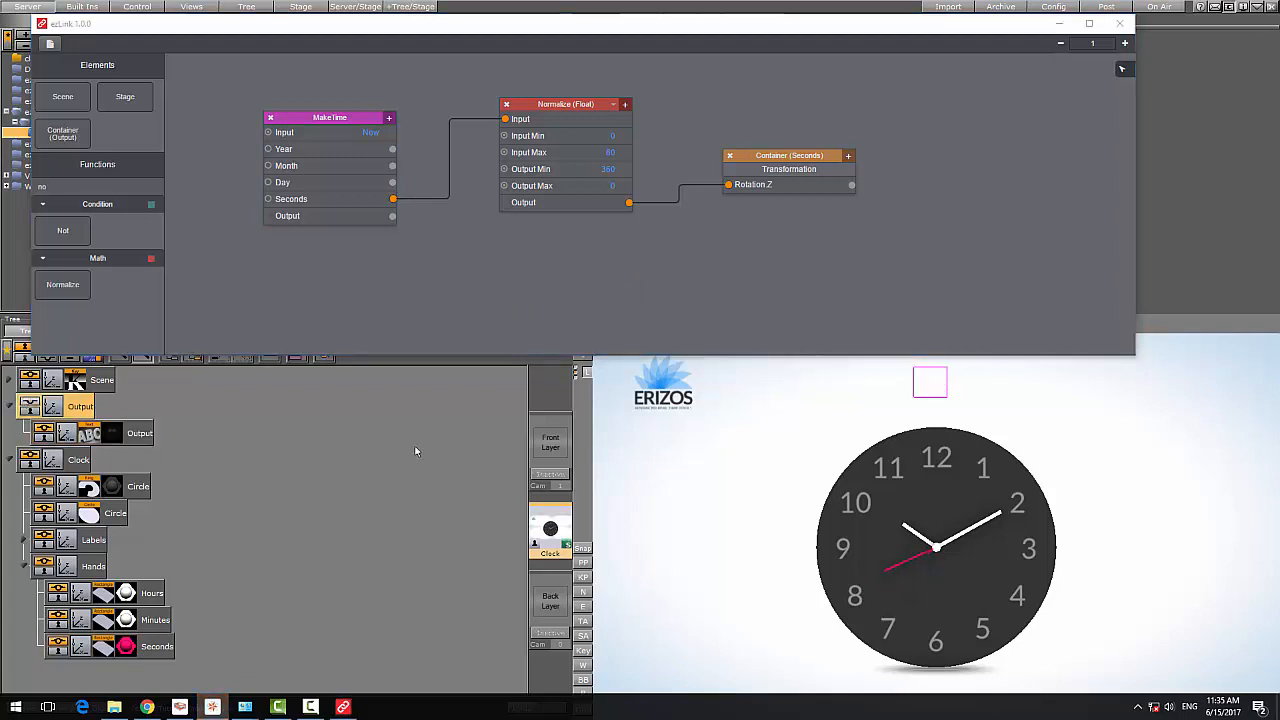
# Enlarge the ezLink editor window downward and move the Normalize node below and right of MakeTime.
pyautogui.click(529, 328)
pyautogui.moveTo(523, 355); pyautogui.dragTo(518, 408)
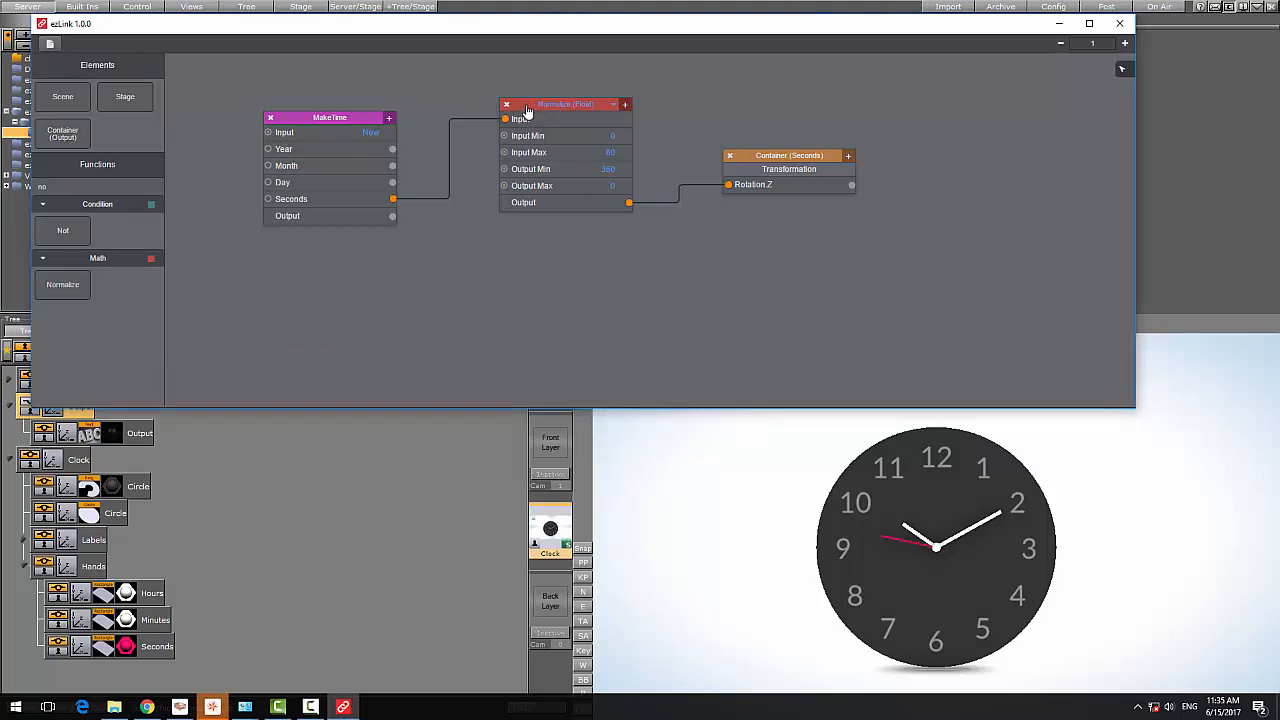
pyautogui.moveTo(528, 110); pyautogui.dragTo(472, 272)
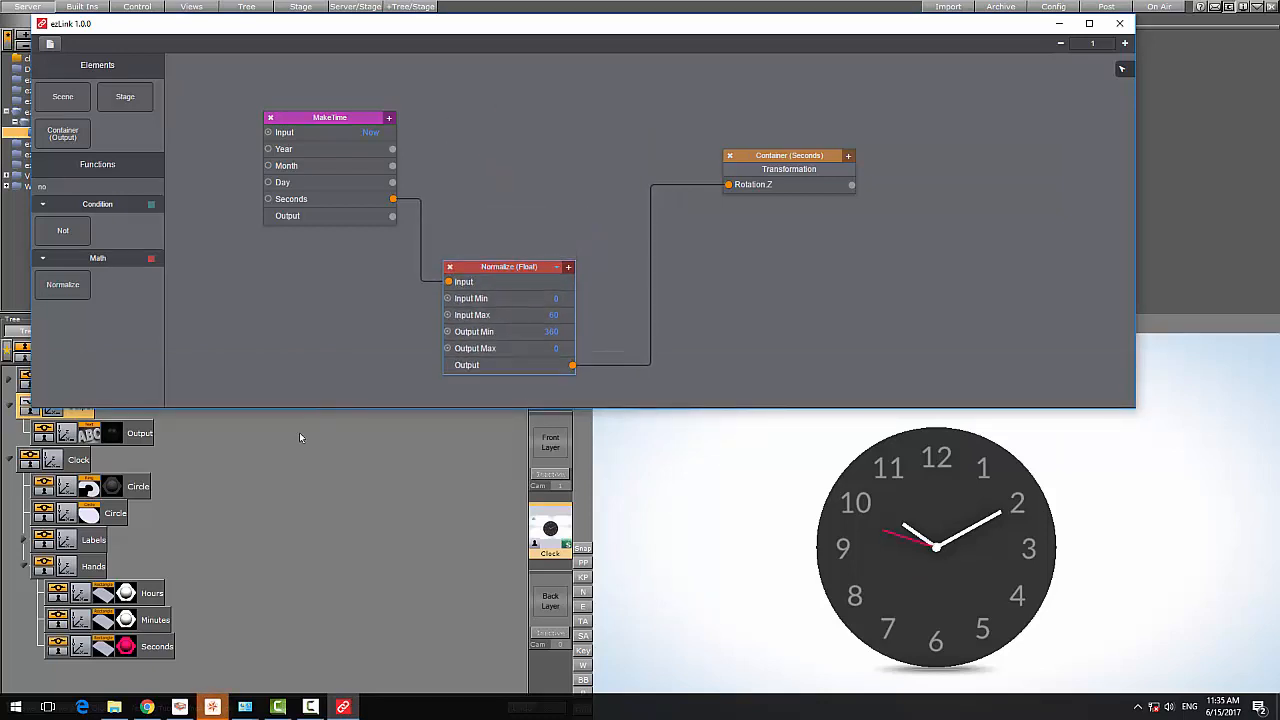
# Add the Minutes container as a node above the Seconds node and expose its Rotation.Z property.
pyautogui.click(158, 619)
pyautogui.moveTo(62, 133); pyautogui.dragTo(553, 113)
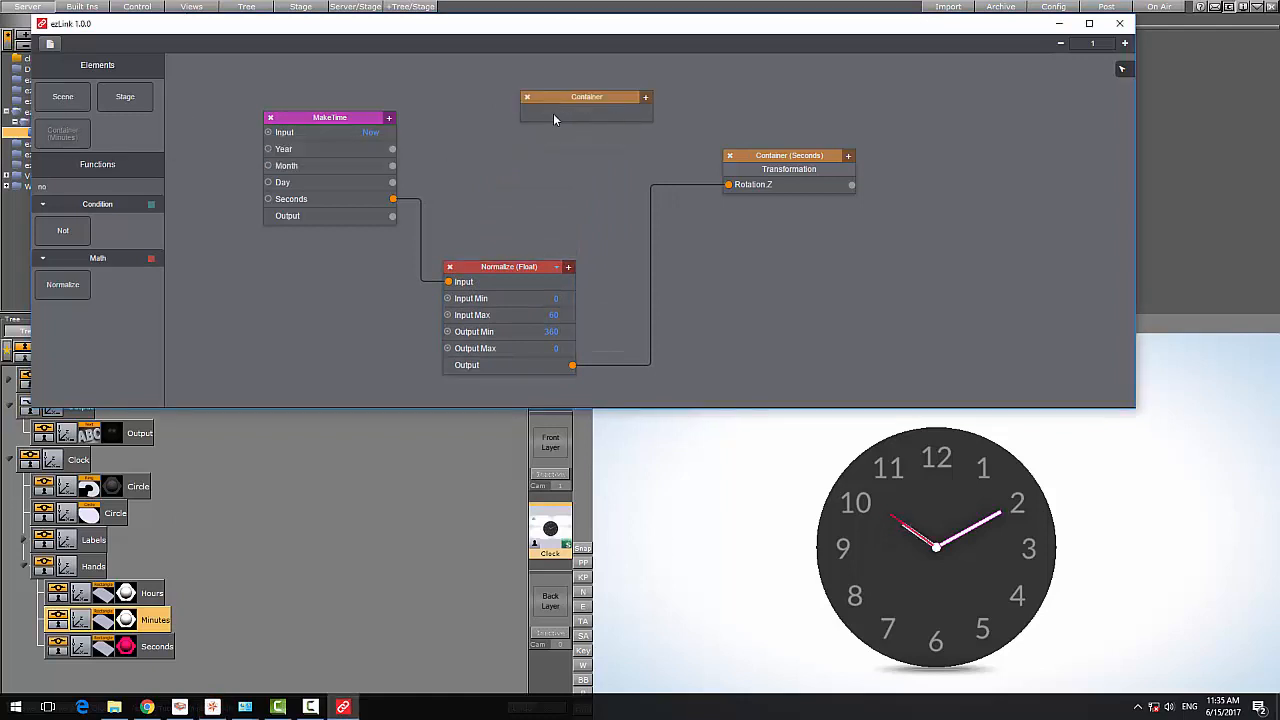
pyautogui.click(645, 97)
pyautogui.moveTo(688, 118)
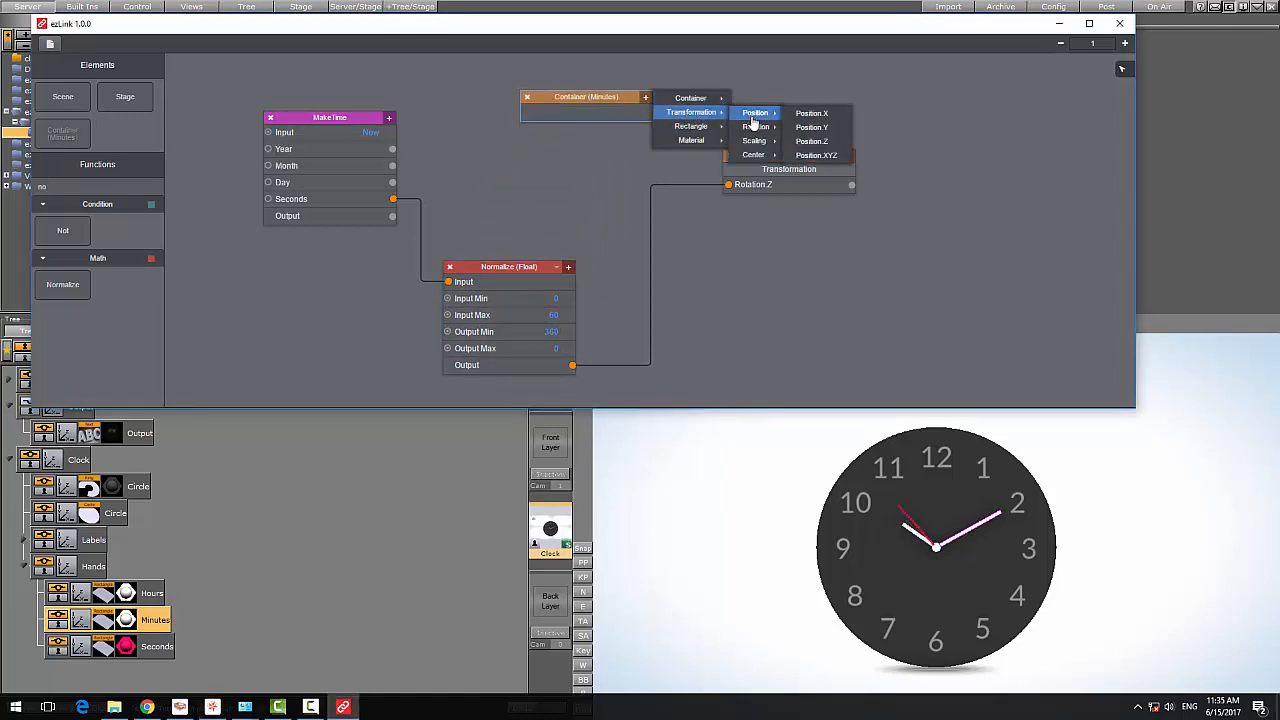
pyautogui.moveTo(758, 127)
pyautogui.click(805, 157)
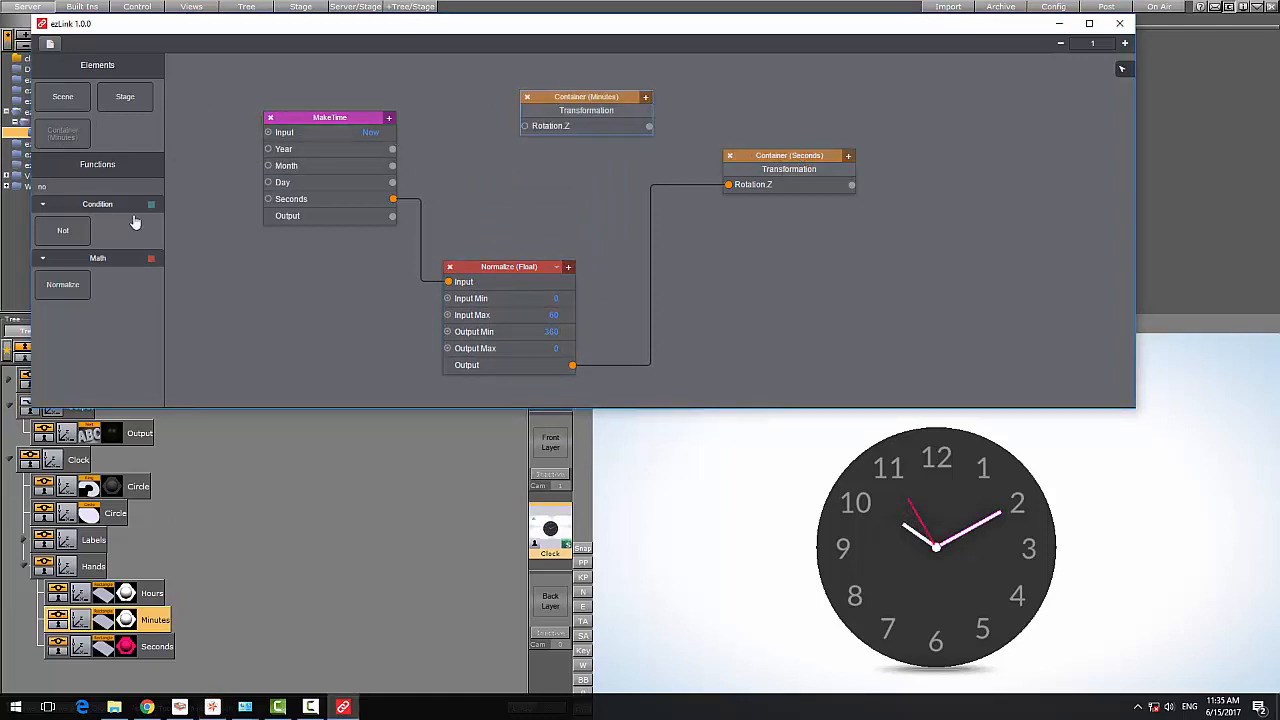
# Add a second Normalize node beside MakeTime with Input Min 0 and Input Max 60.
pyautogui.moveTo(62, 284); pyautogui.dragTo(462, 141)
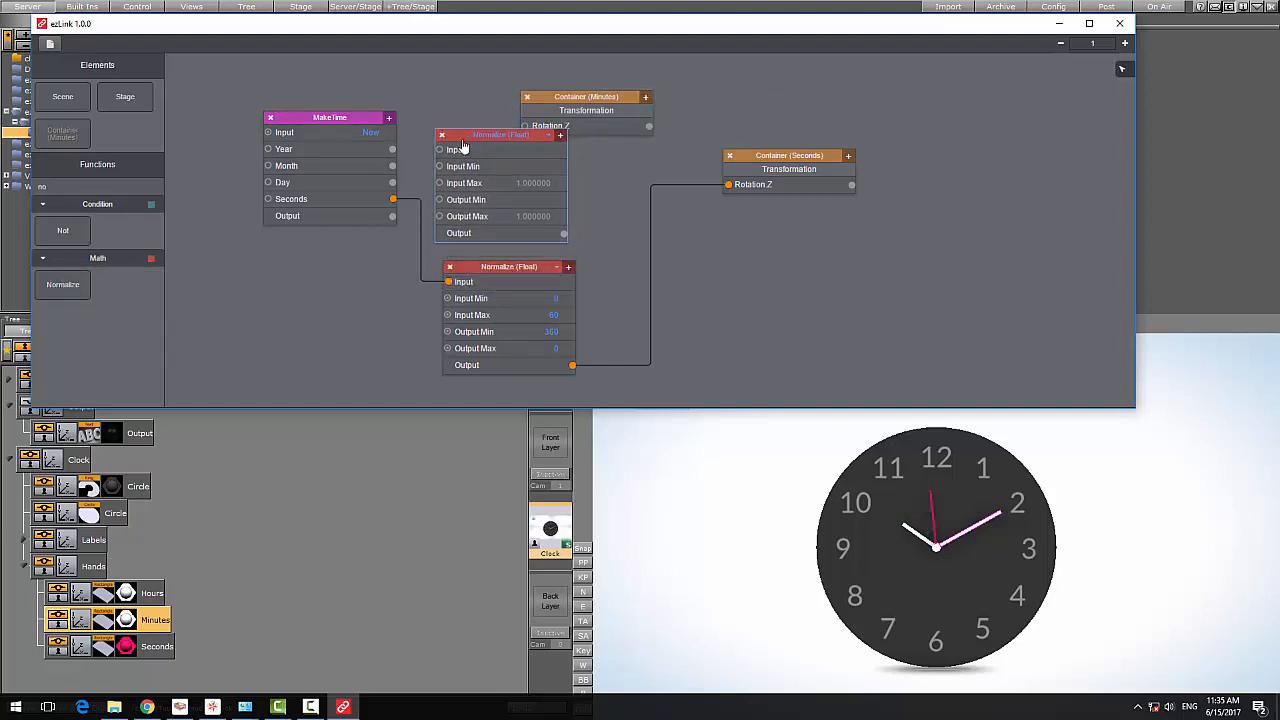
pyautogui.click(540, 170)
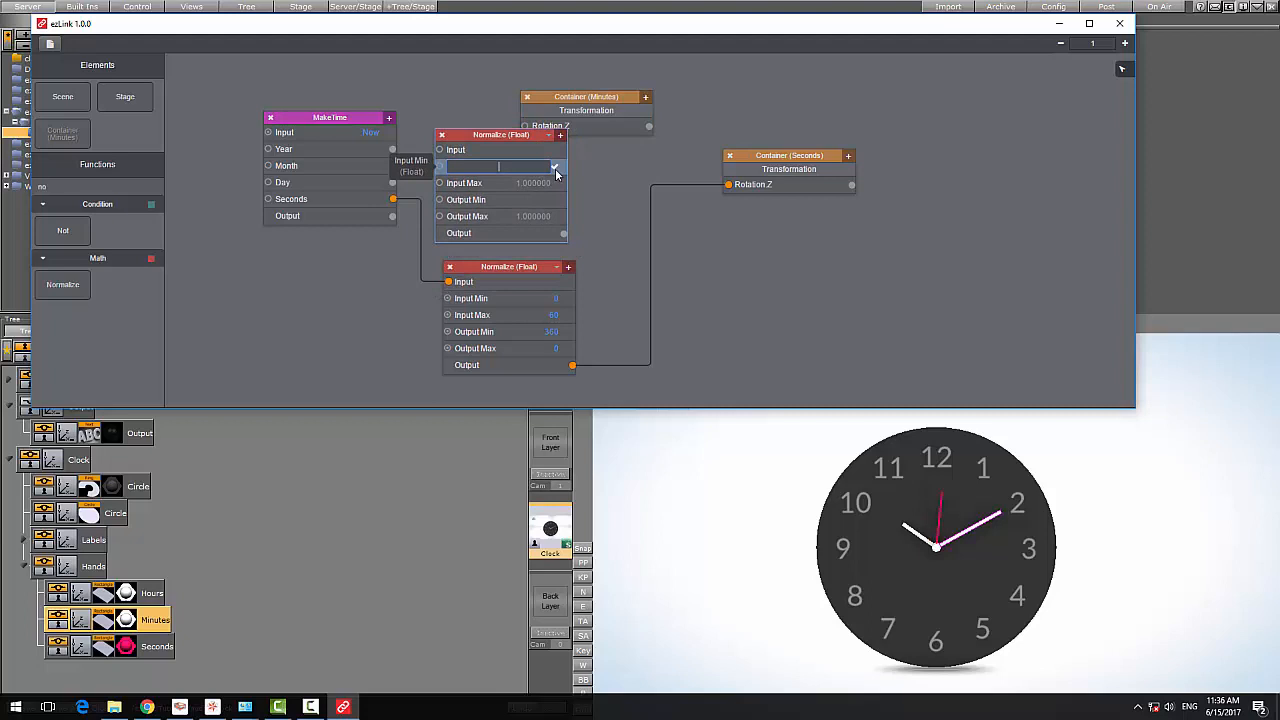
pyautogui.click(555, 168)
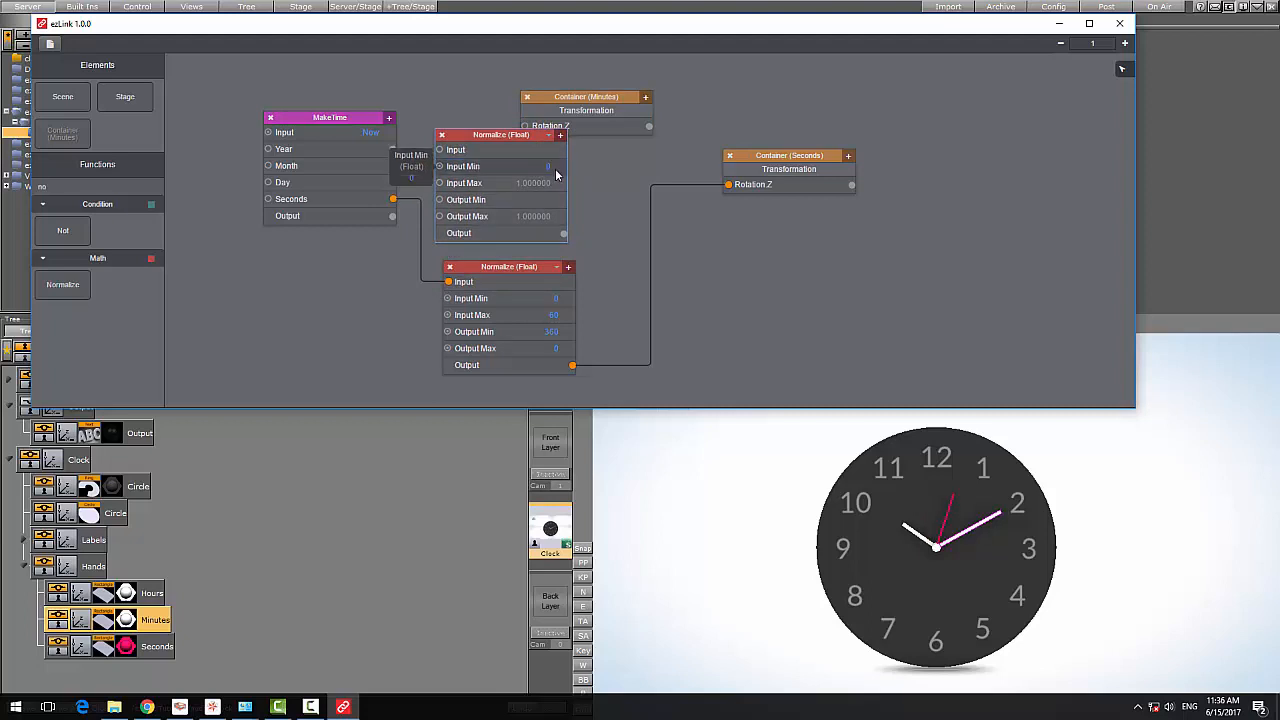
pyautogui.click(540, 183)
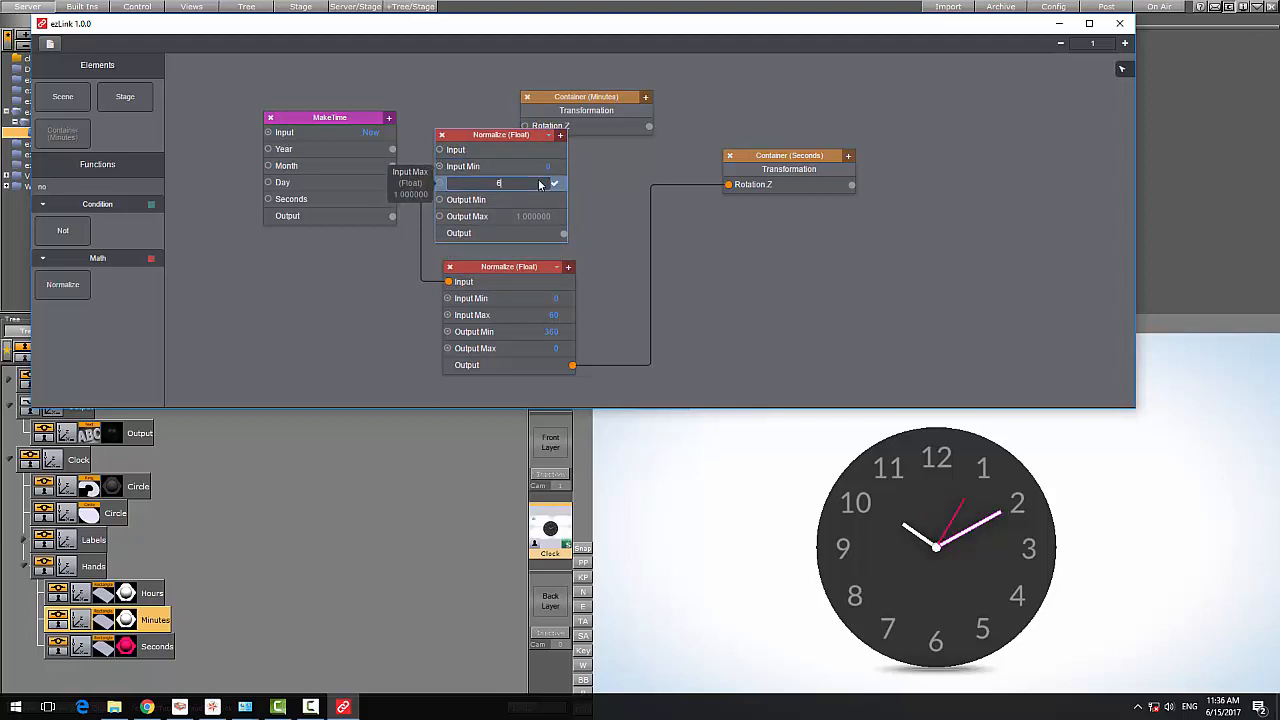
pyautogui.press('Return')
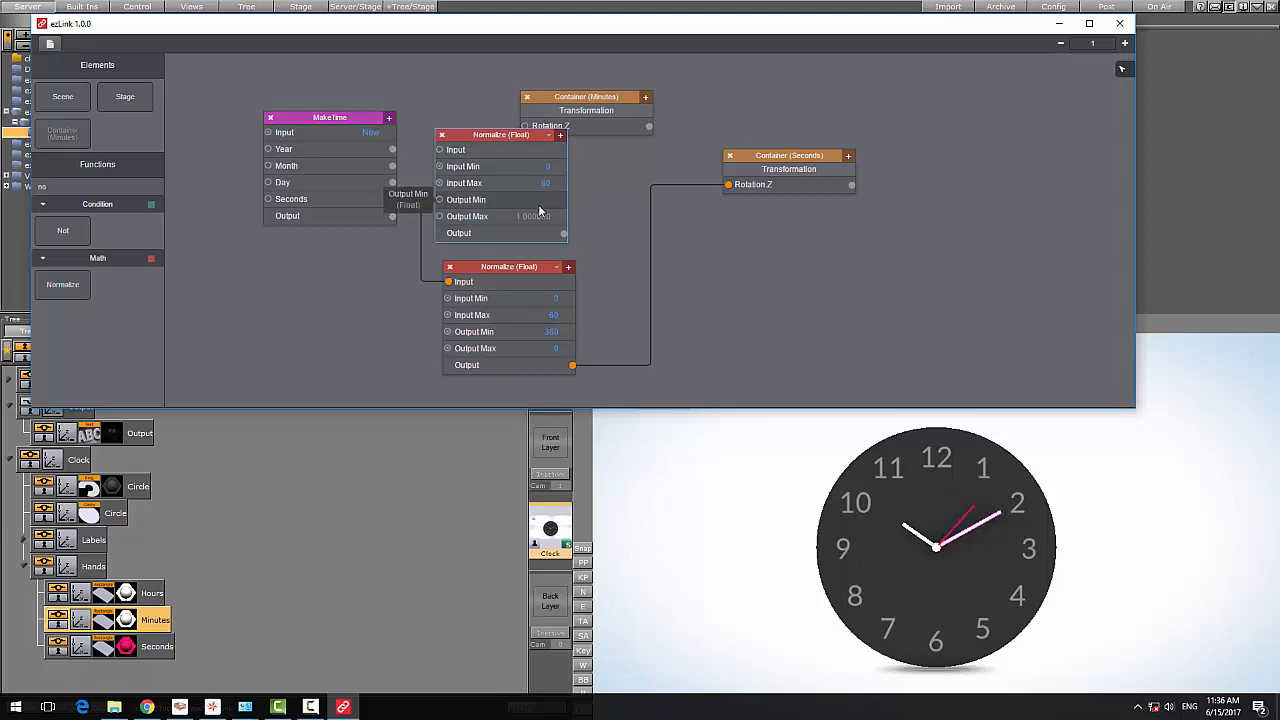
# Set the second Normalize node's Output Min to 360 and Output Max to 0.
pyautogui.click(534, 200)
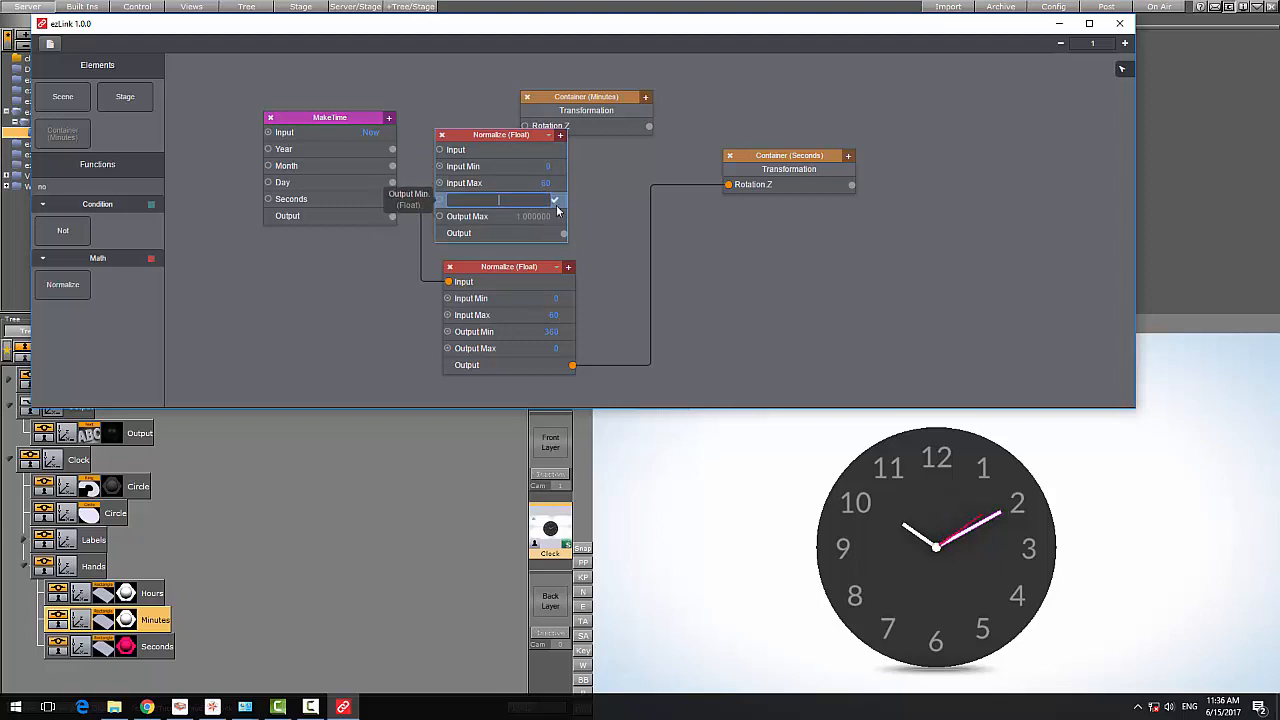
pyautogui.write('360')
pyautogui.click(554, 201)
pyautogui.click(535, 217)
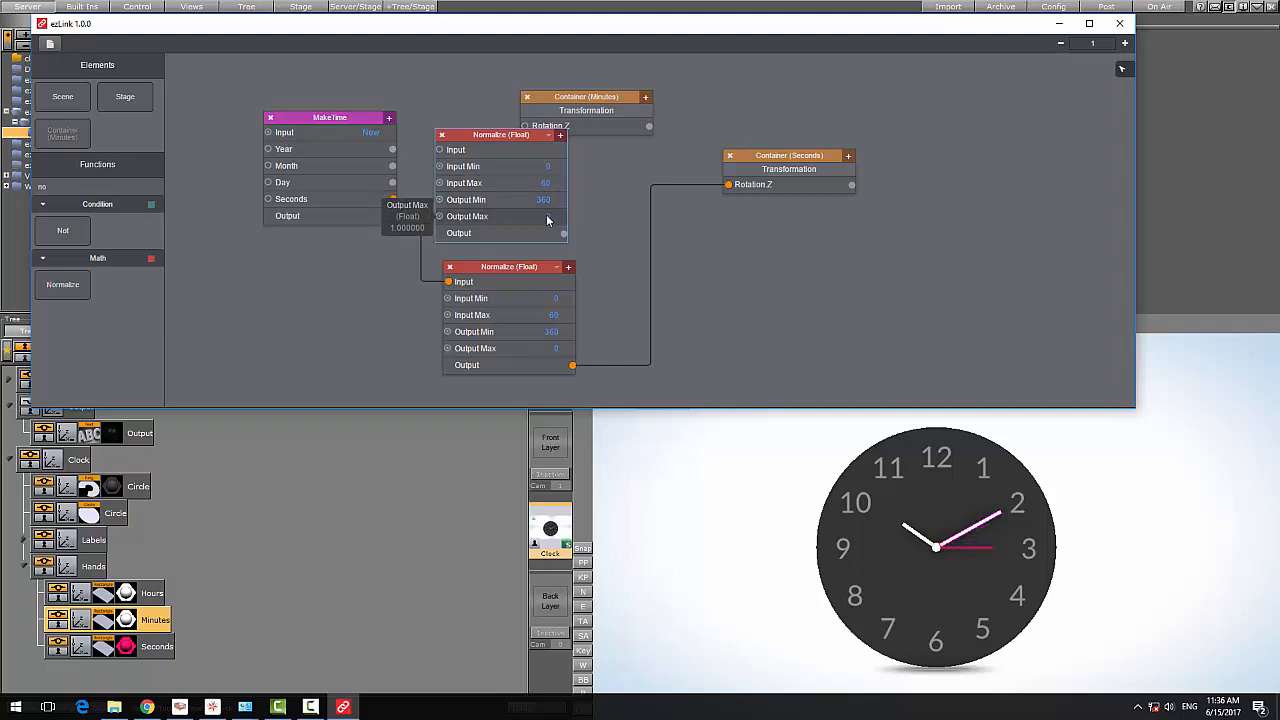
# Link the second Normalize output to the Minutes node's Rotation.Z, with both container nodes repositioned to the right of their Normalize nodes.
pyautogui.moveTo(541, 95); pyautogui.dragTo(648, 80)
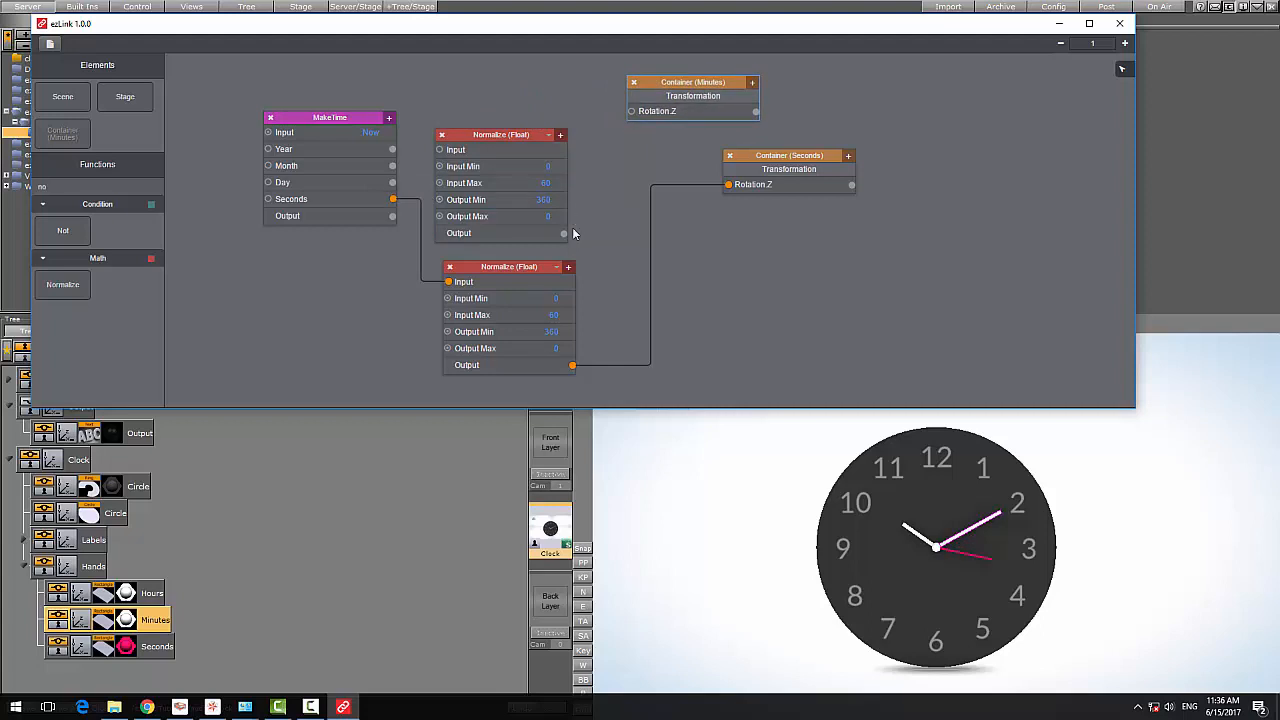
pyautogui.moveTo(564, 233); pyautogui.dragTo(634, 112)
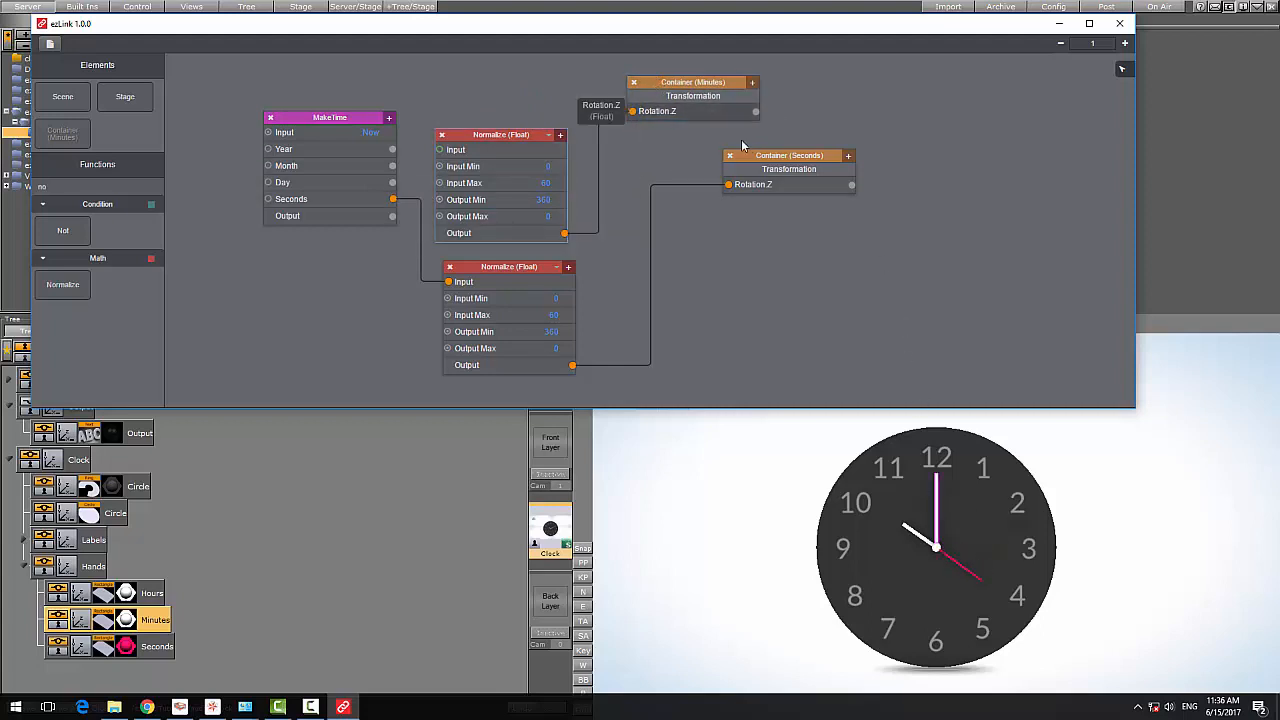
pyautogui.moveTo(746, 155); pyautogui.dragTo(673, 338)
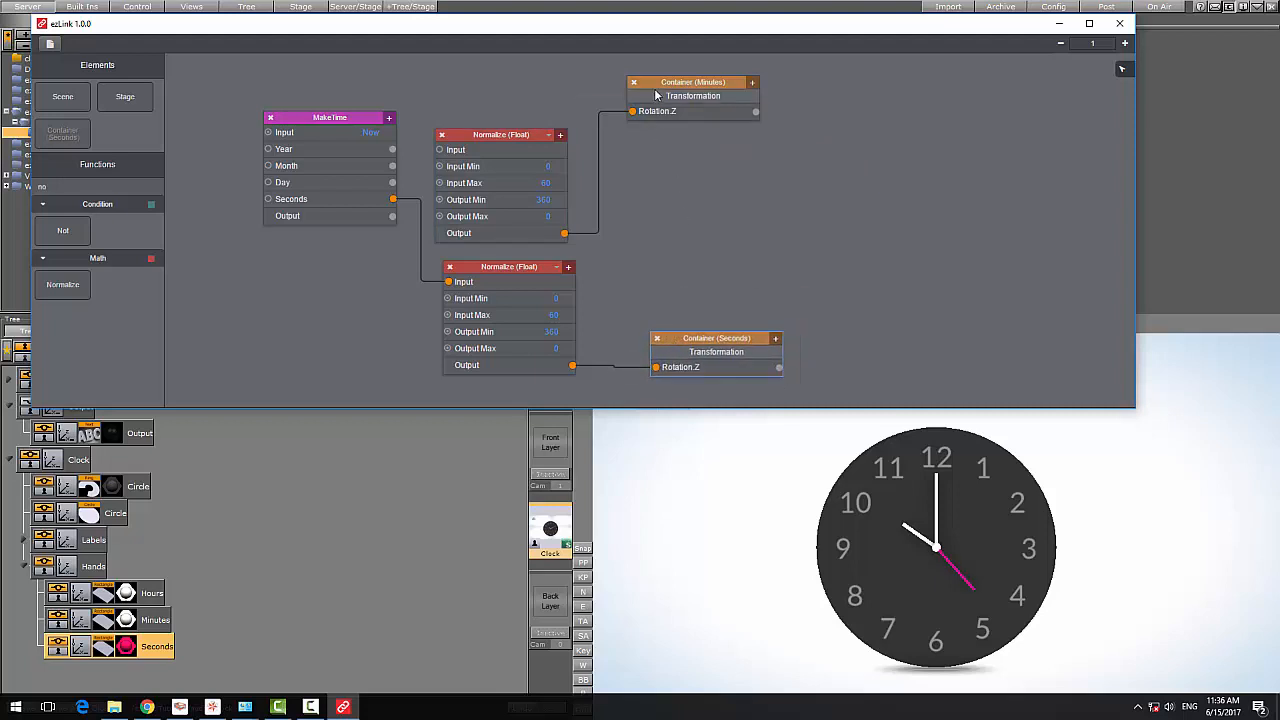
# Move the Minutes node down above the Seconds node, then expose MakeTime's Minutes output and link it to the upper Normalize node's Input.
pyautogui.moveTo(650, 84); pyautogui.dragTo(709, 255)
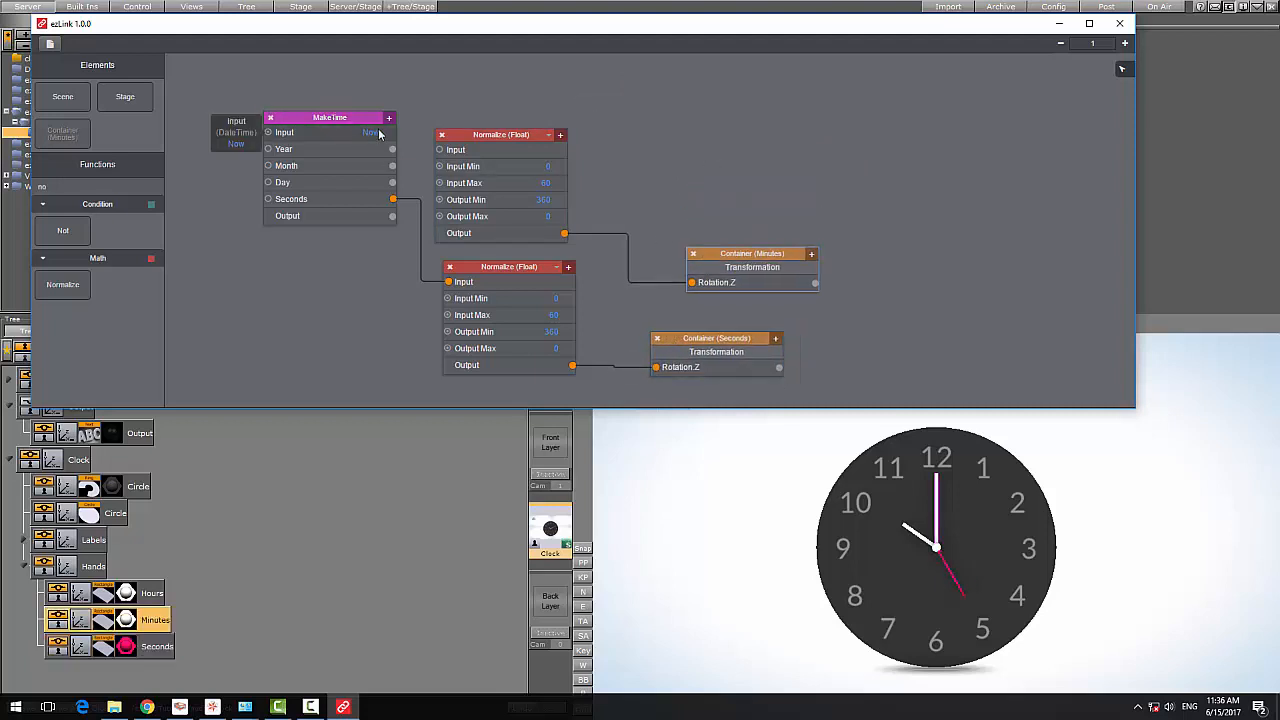
pyautogui.click(391, 119)
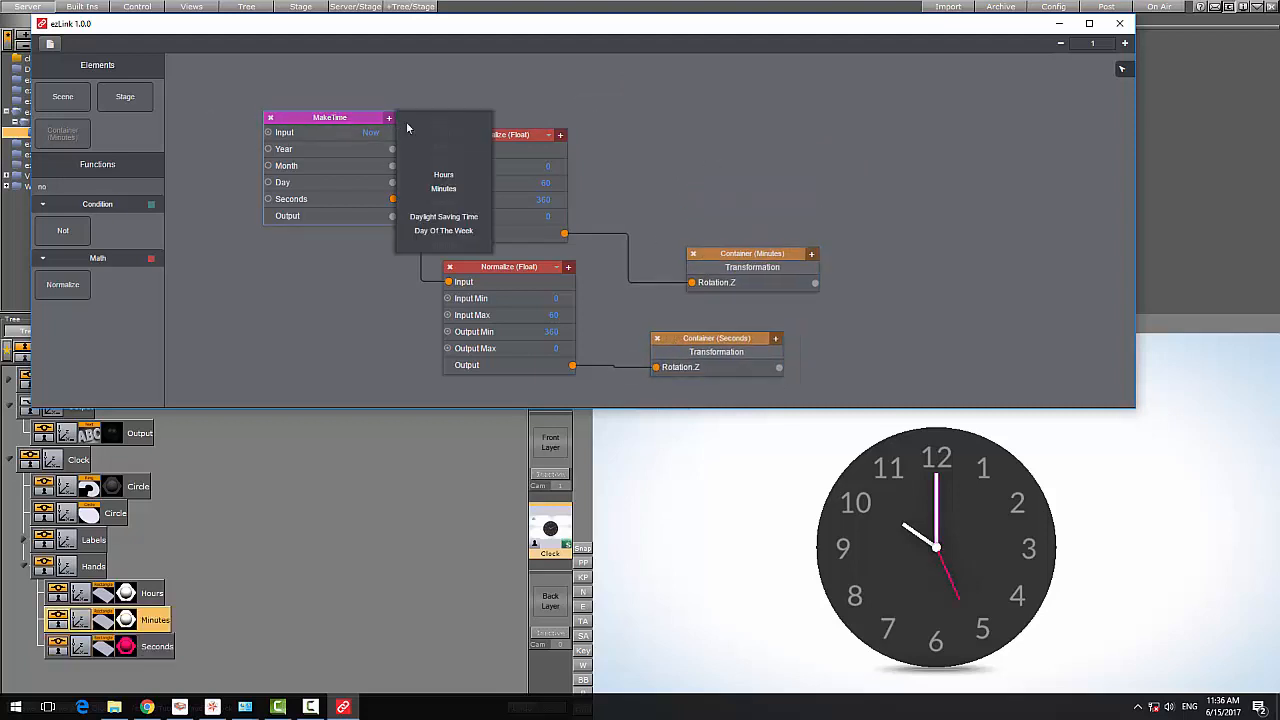
pyautogui.click(432, 191)
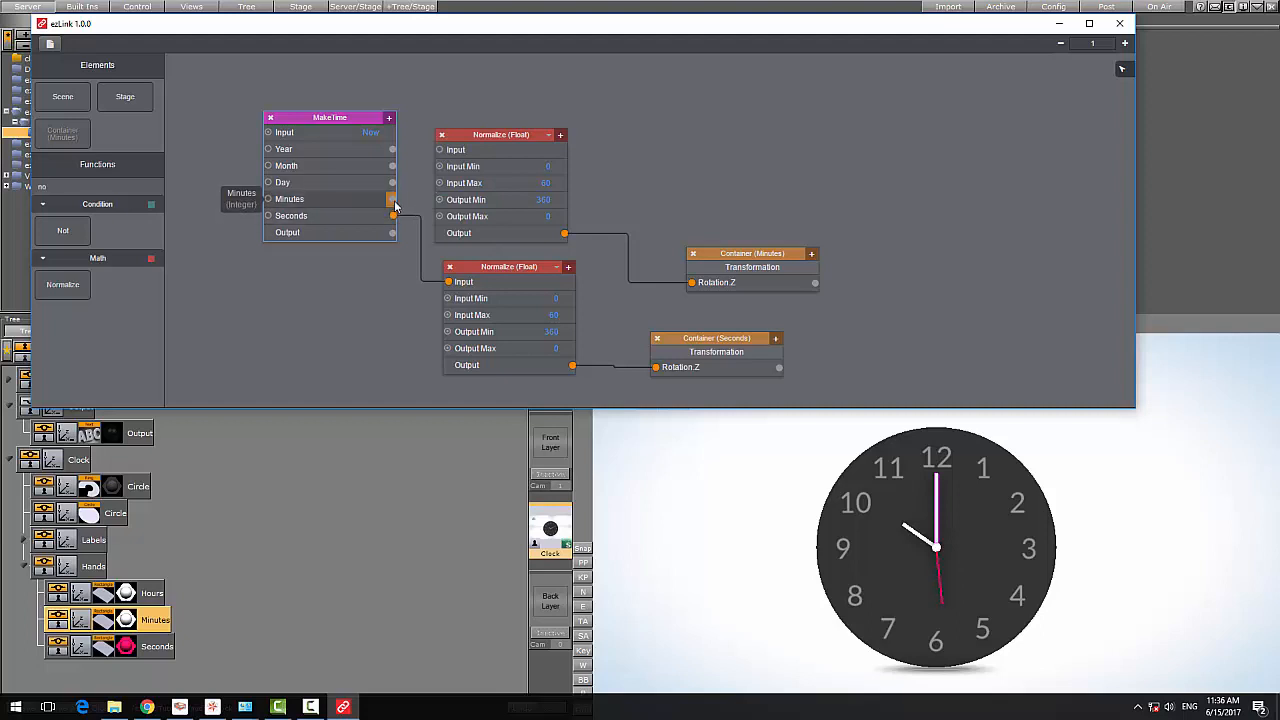
pyautogui.moveTo(392, 199); pyautogui.dragTo(443, 160)
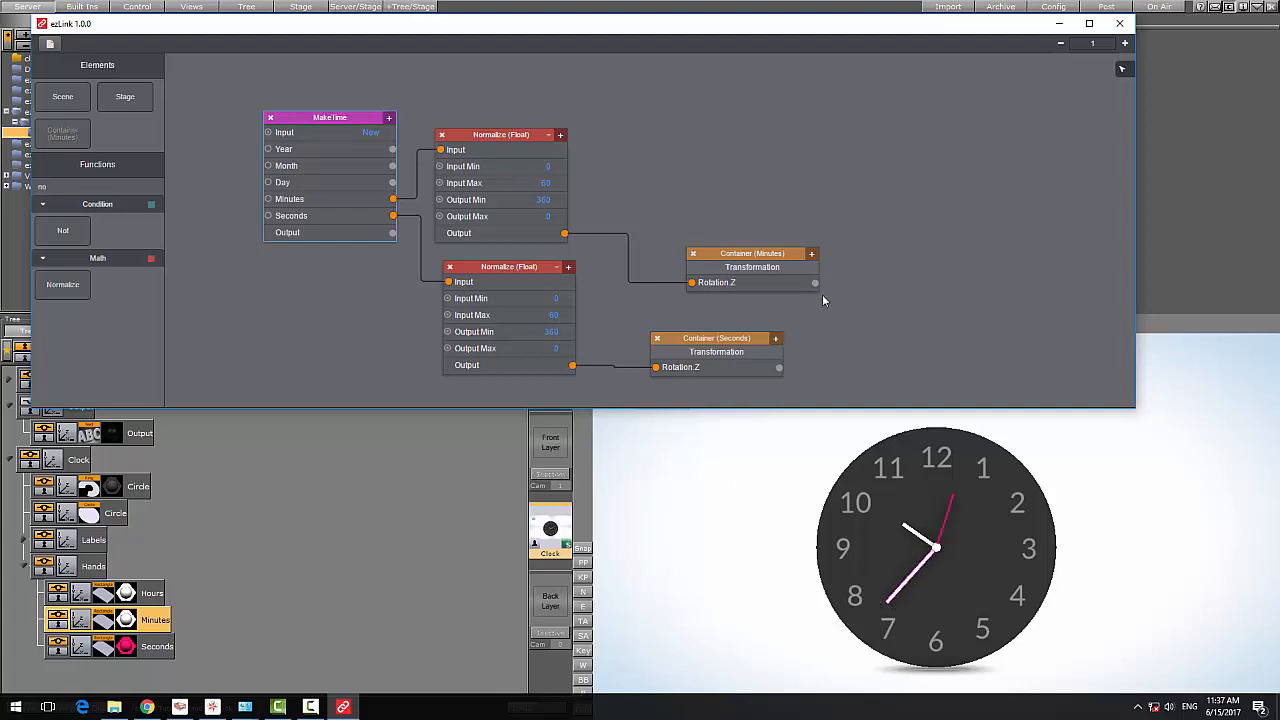
# Add the Hours container as a node above the Minutes node and expose its Rotation.Z property.
pyautogui.click(152, 593)
pyautogui.moveTo(62, 133); pyautogui.dragTo(682, 123)
pyautogui.click(773, 114)
pyautogui.moveTo(820, 128)
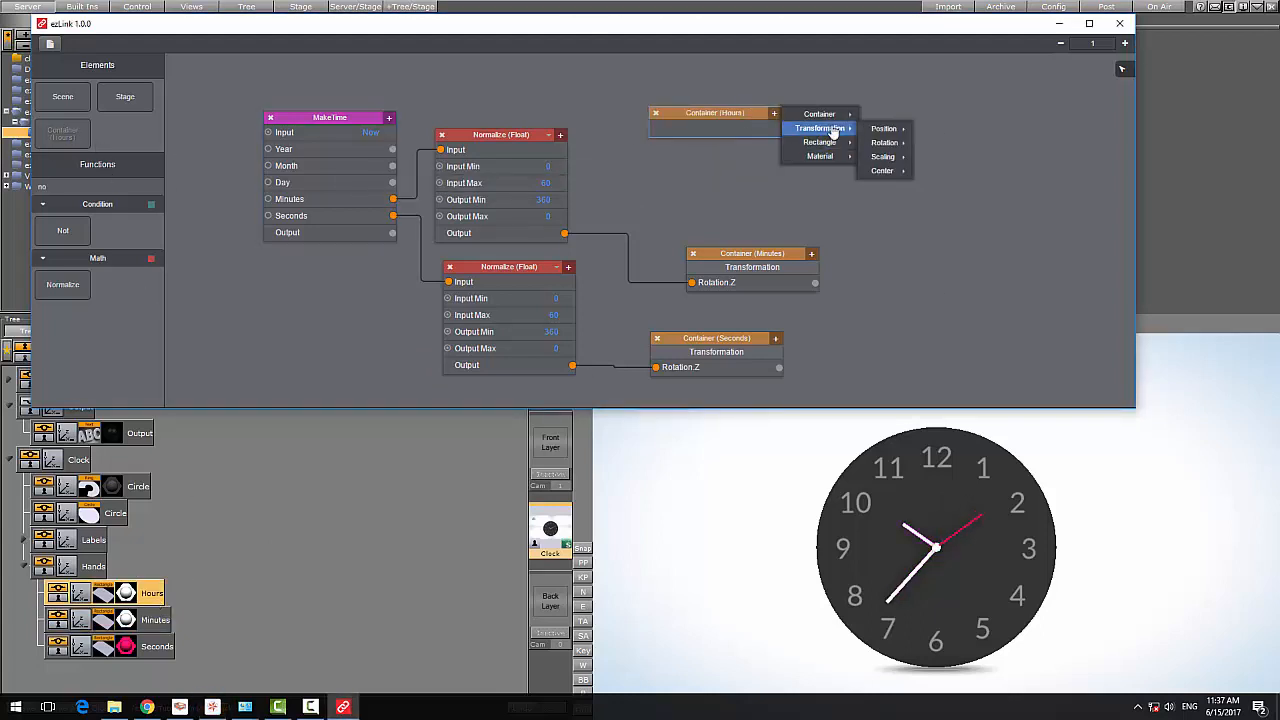
pyautogui.moveTo(884, 142)
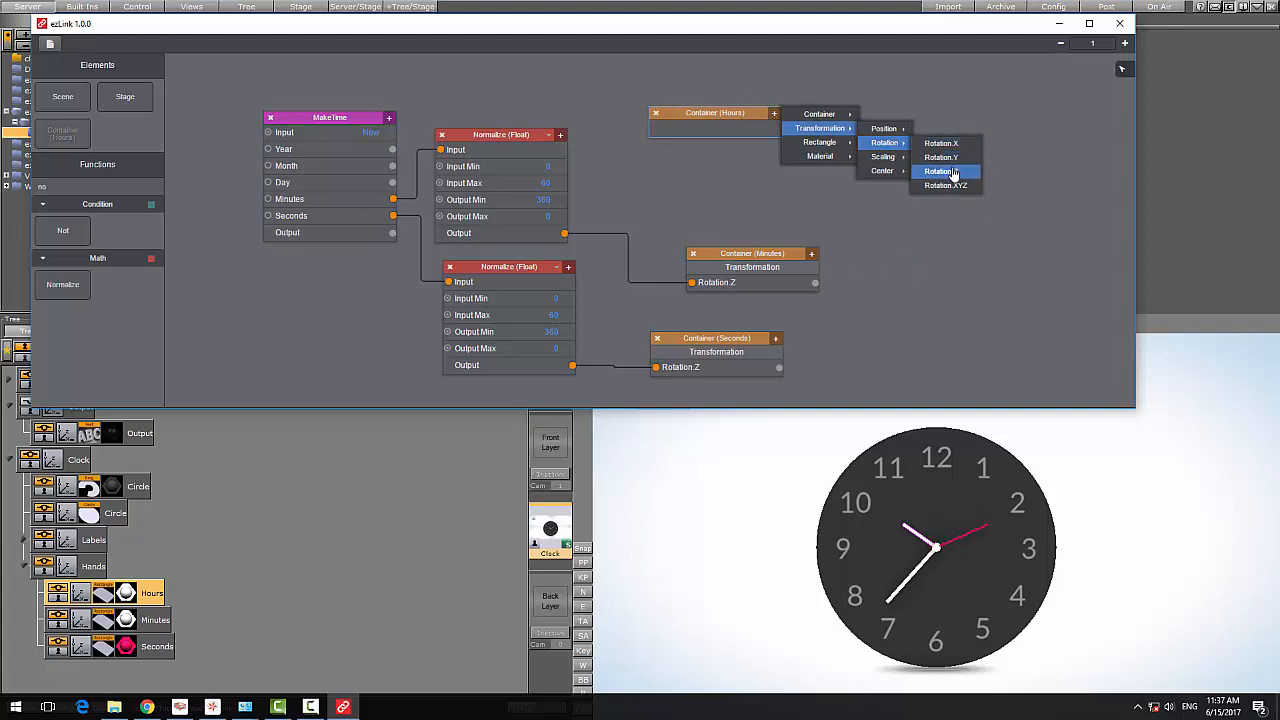
pyautogui.click(953, 173)
pyautogui.moveTo(700, 112); pyautogui.dragTo(871, 172)
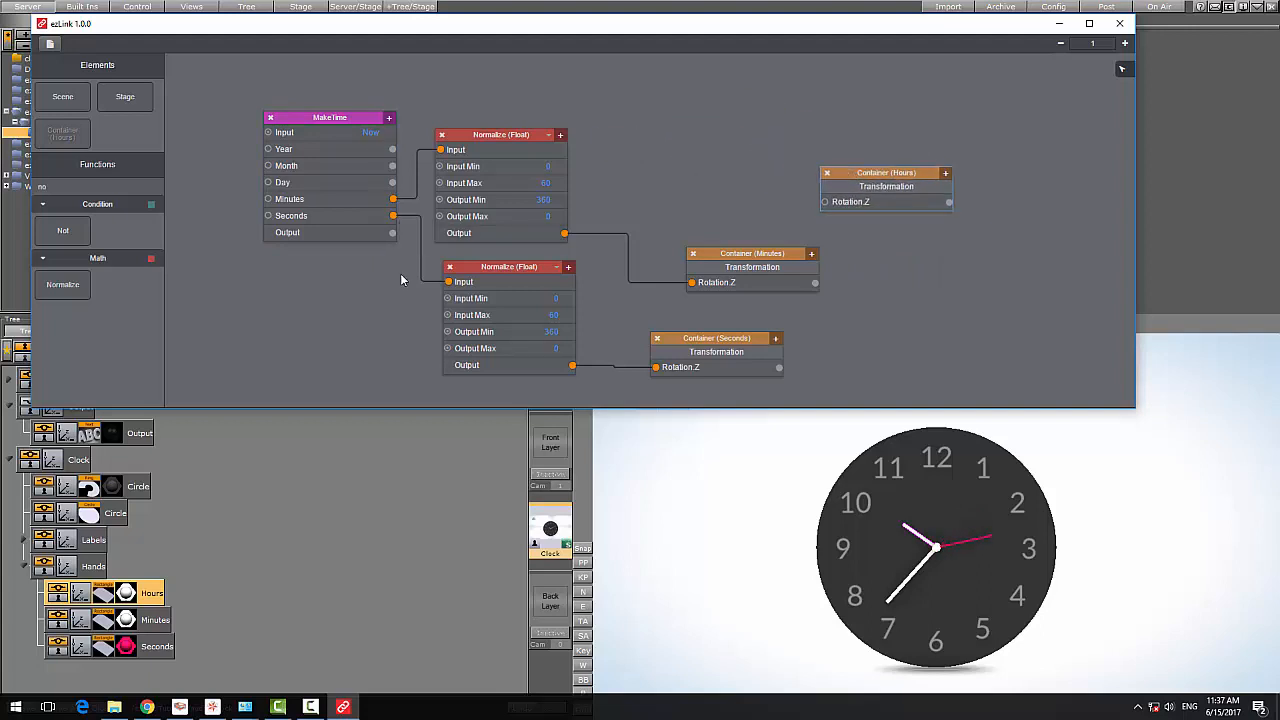
# Move the two Normalize nodes down and add a third one above them with Input Min 0 and Input Max 12.
pyautogui.moveTo(461, 269); pyautogui.dragTo(398, 317)
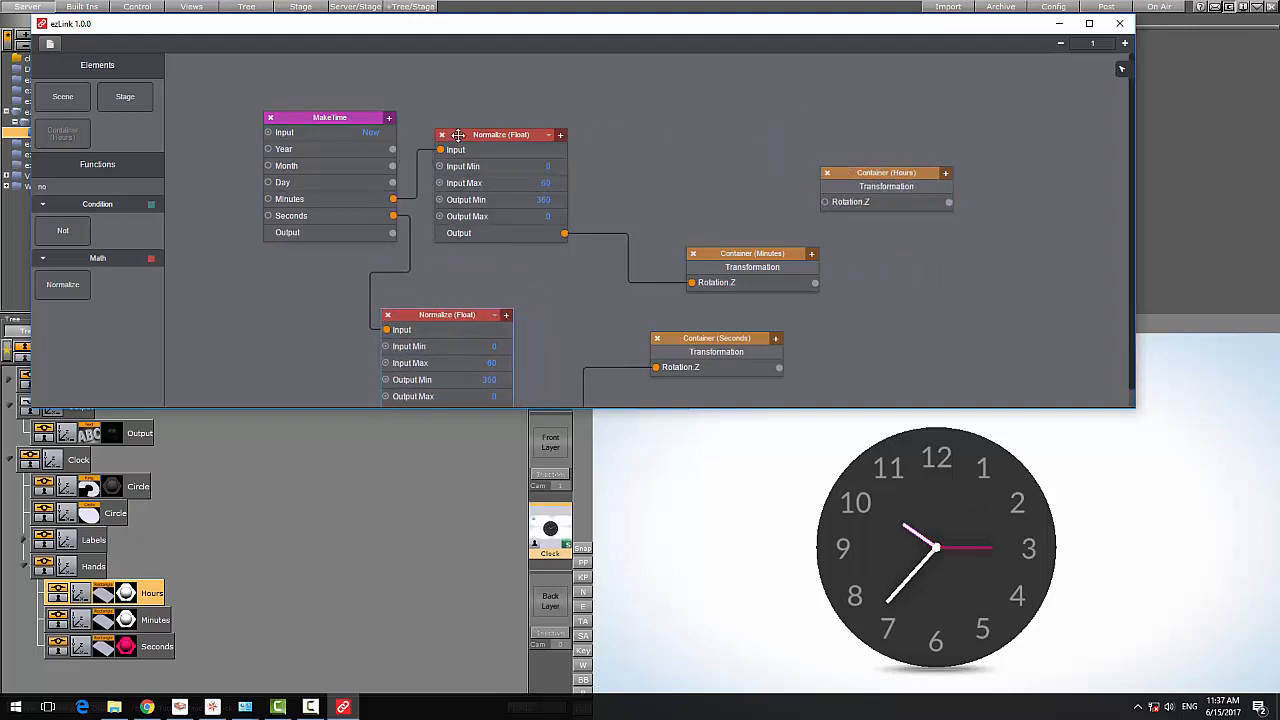
pyautogui.moveTo(458, 134); pyautogui.dragTo(503, 228)
pyautogui.moveTo(62, 284); pyautogui.dragTo(524, 82)
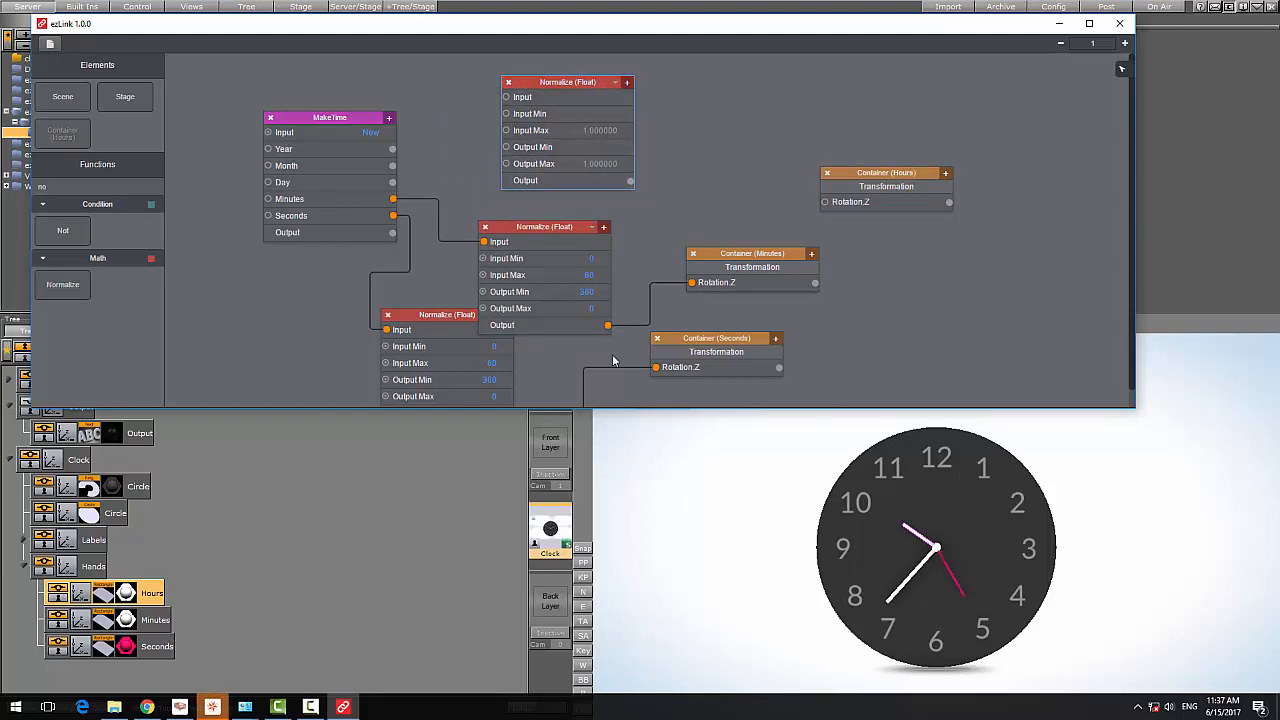
pyautogui.click(591, 116)
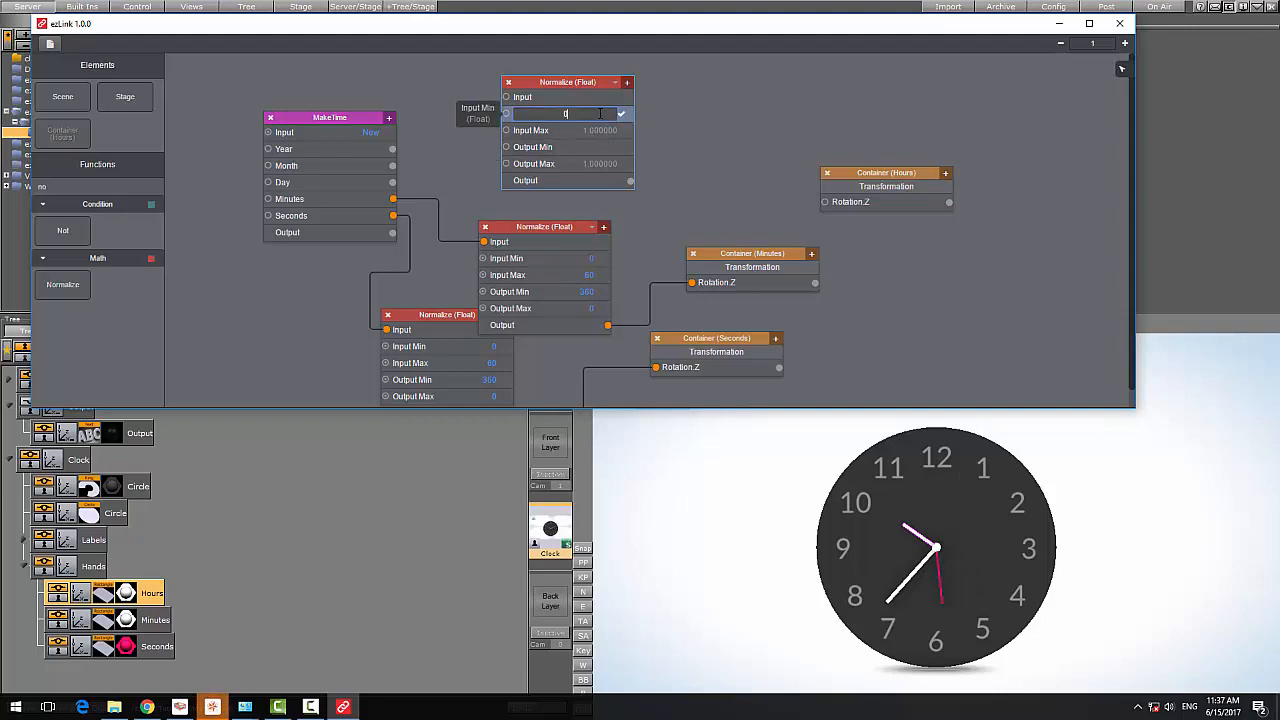
pyautogui.press('Return')
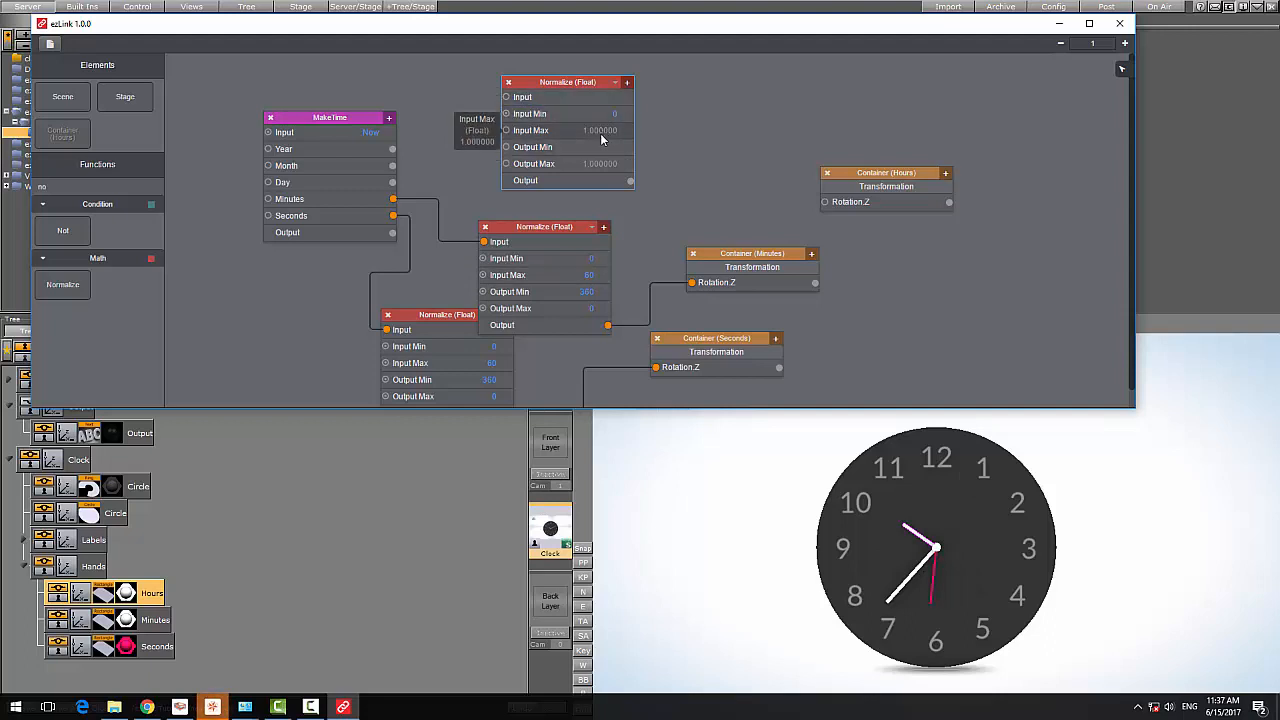
pyautogui.click(601, 138)
pyautogui.write('12')
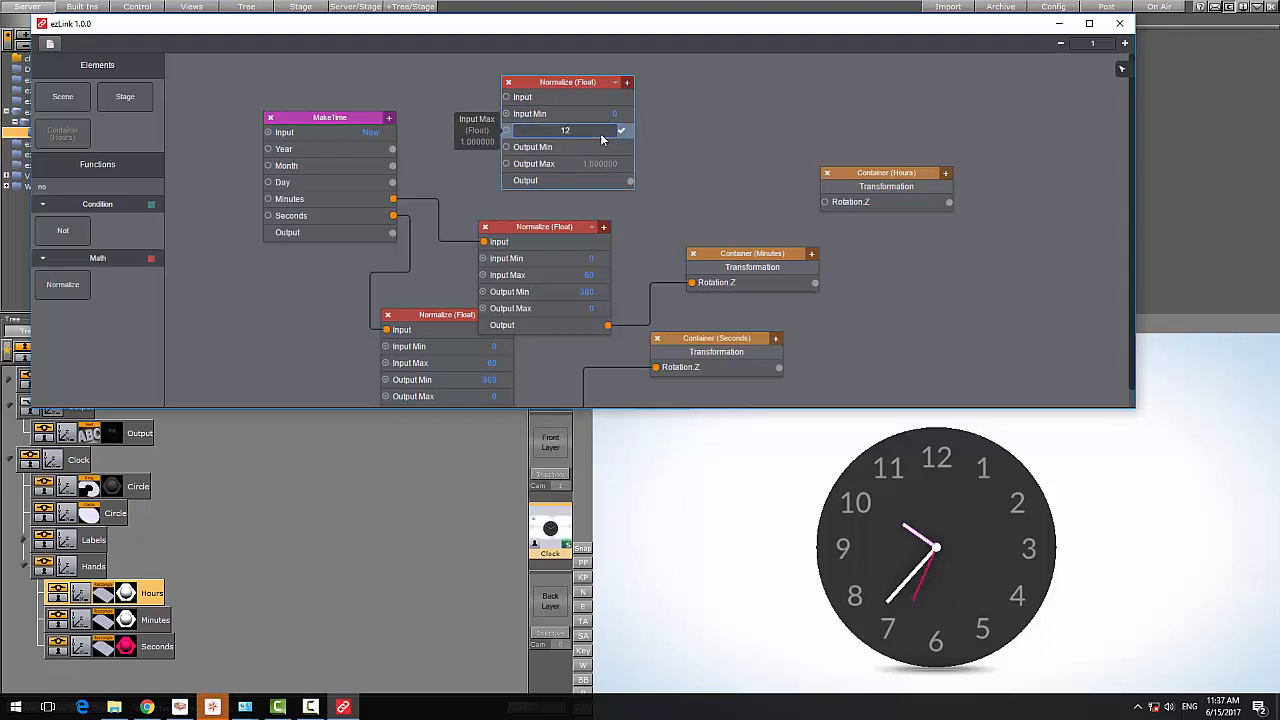
pyautogui.press('Return')
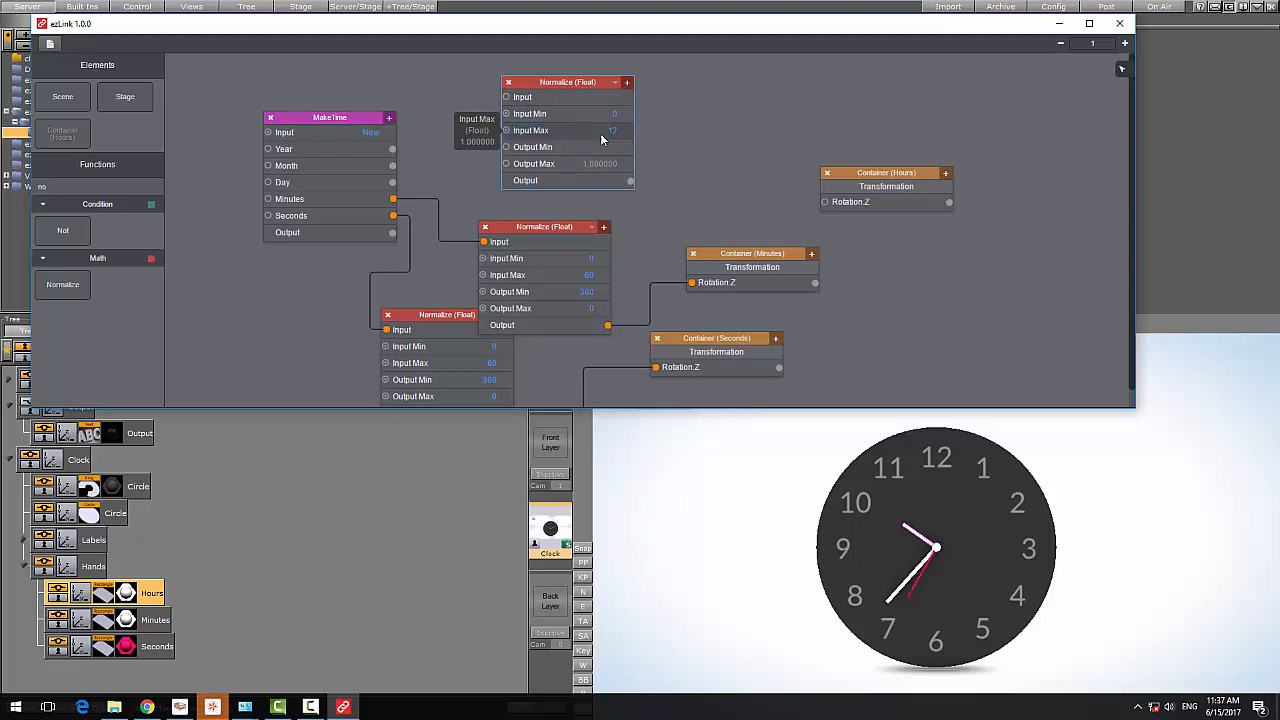
# Set the third Normalize node's Output Min to 360 and Output Max to 0, and link its Output to the Hours node's Rotation.Z.
pyautogui.click(600, 148)
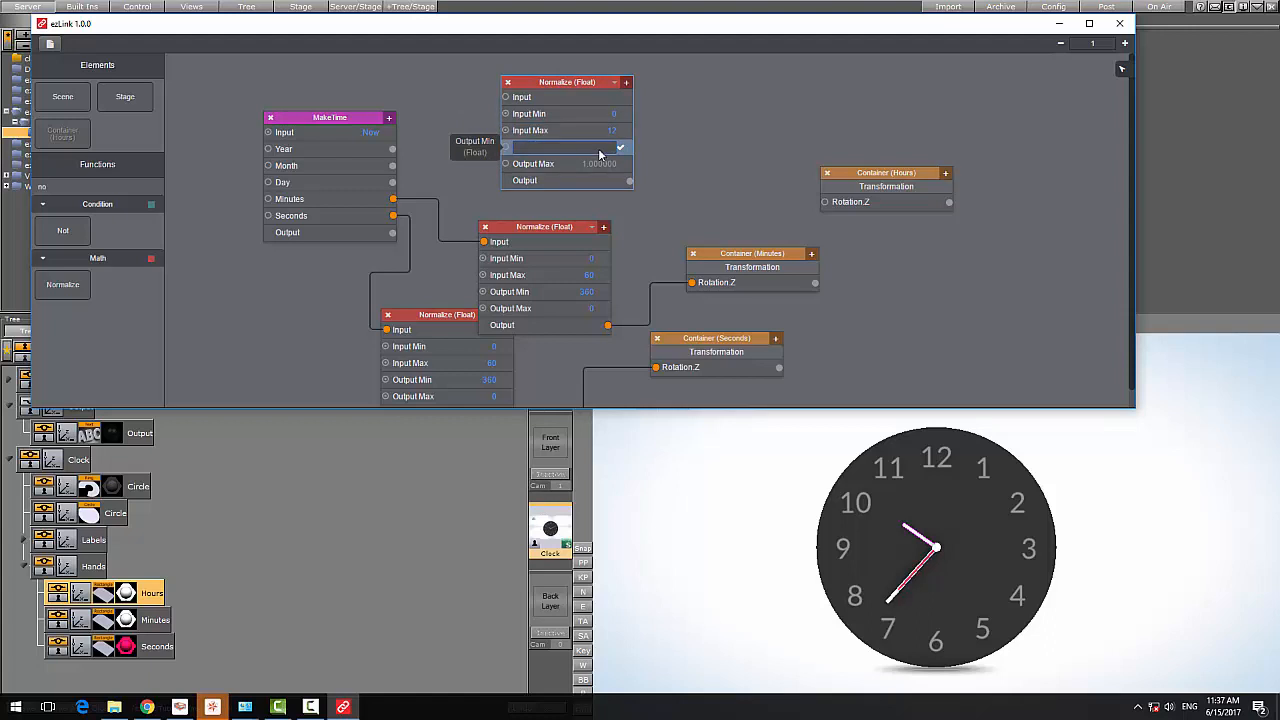
pyautogui.write('360')
pyautogui.press('Return')
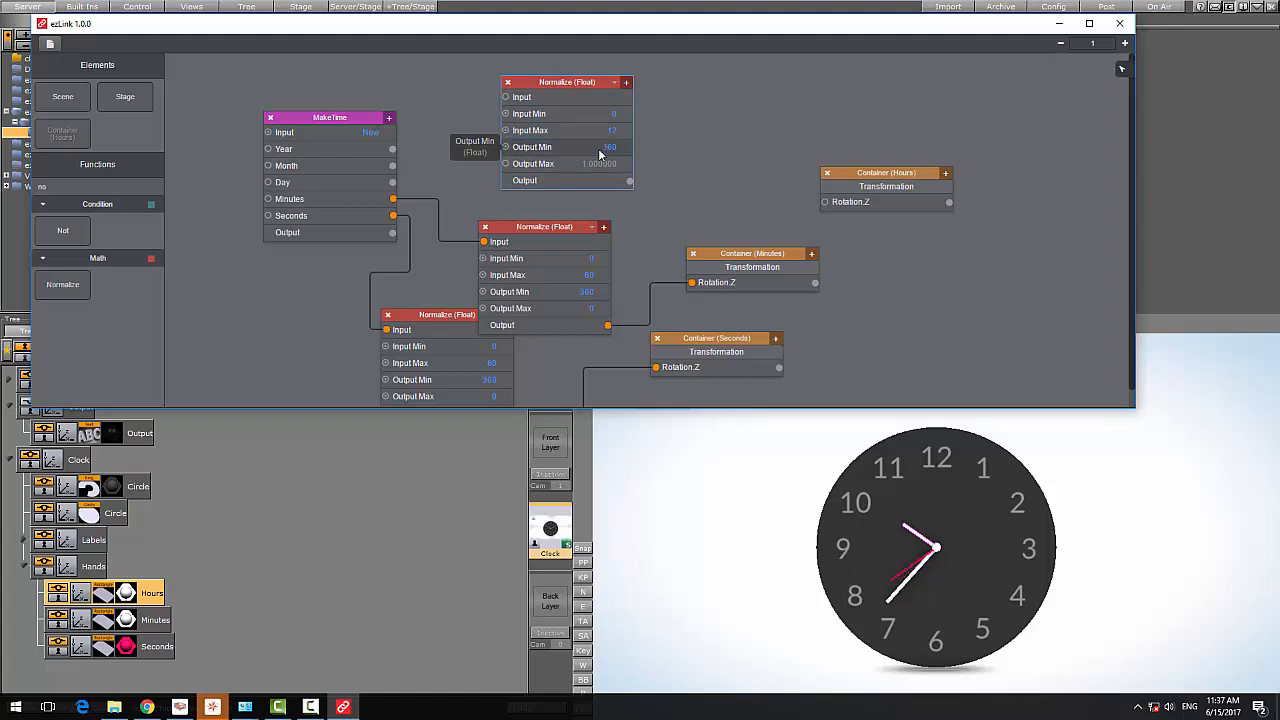
pyautogui.click(611, 165)
pyautogui.write('0')
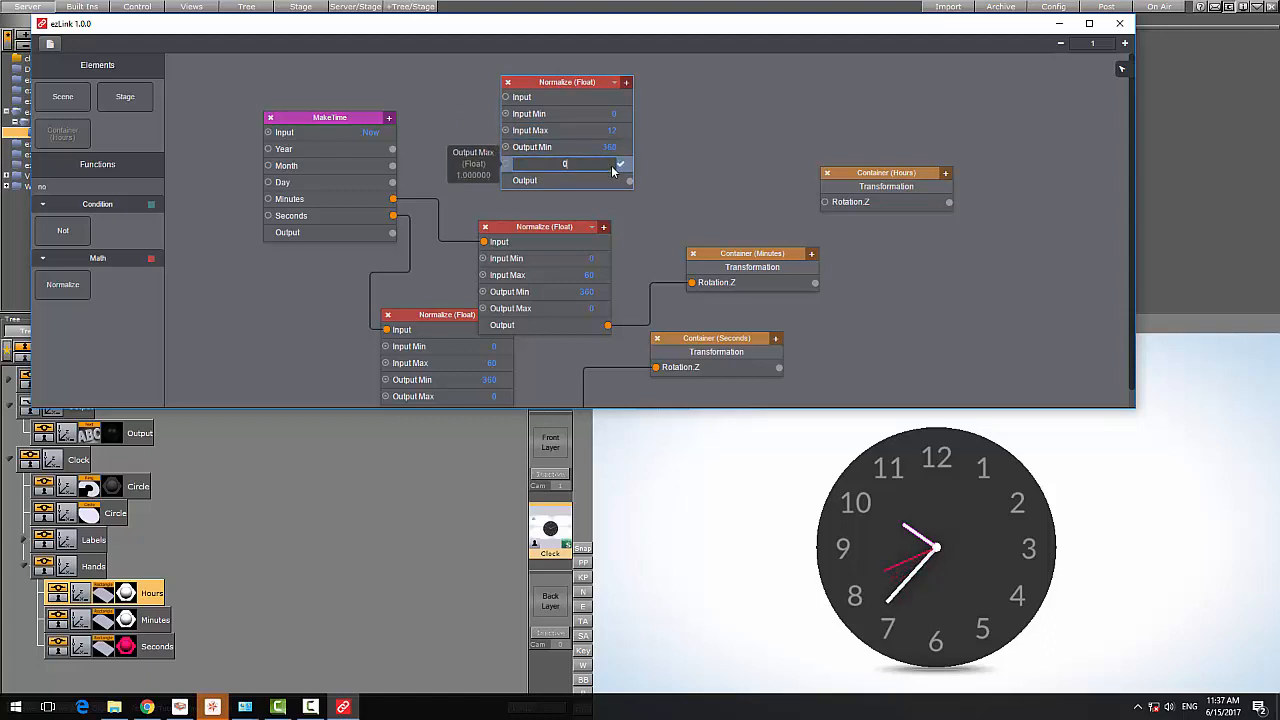
pyautogui.press('Return')
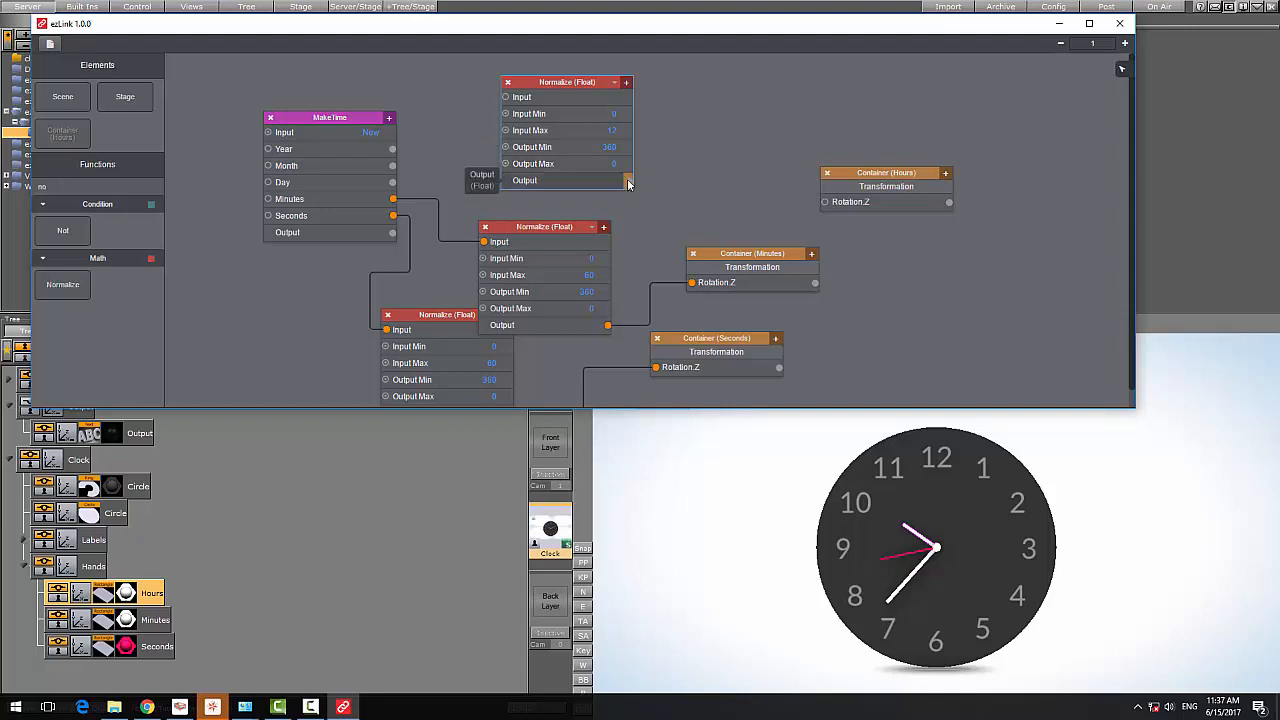
pyautogui.moveTo(630, 180); pyautogui.dragTo(826, 202)
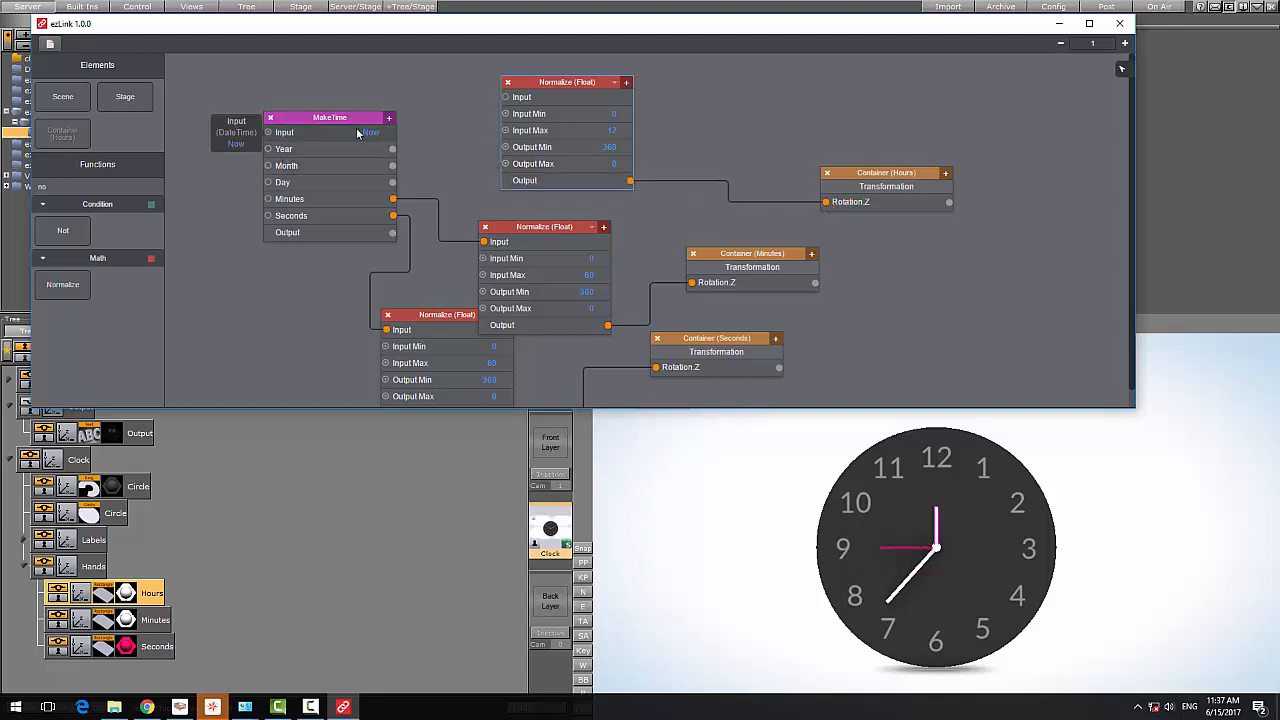
# Expose MakeTime's Hours output, link it to the third Normalize node's Input, and close the ezLink editor.
pyautogui.click(390, 130)
pyautogui.click(443, 176)
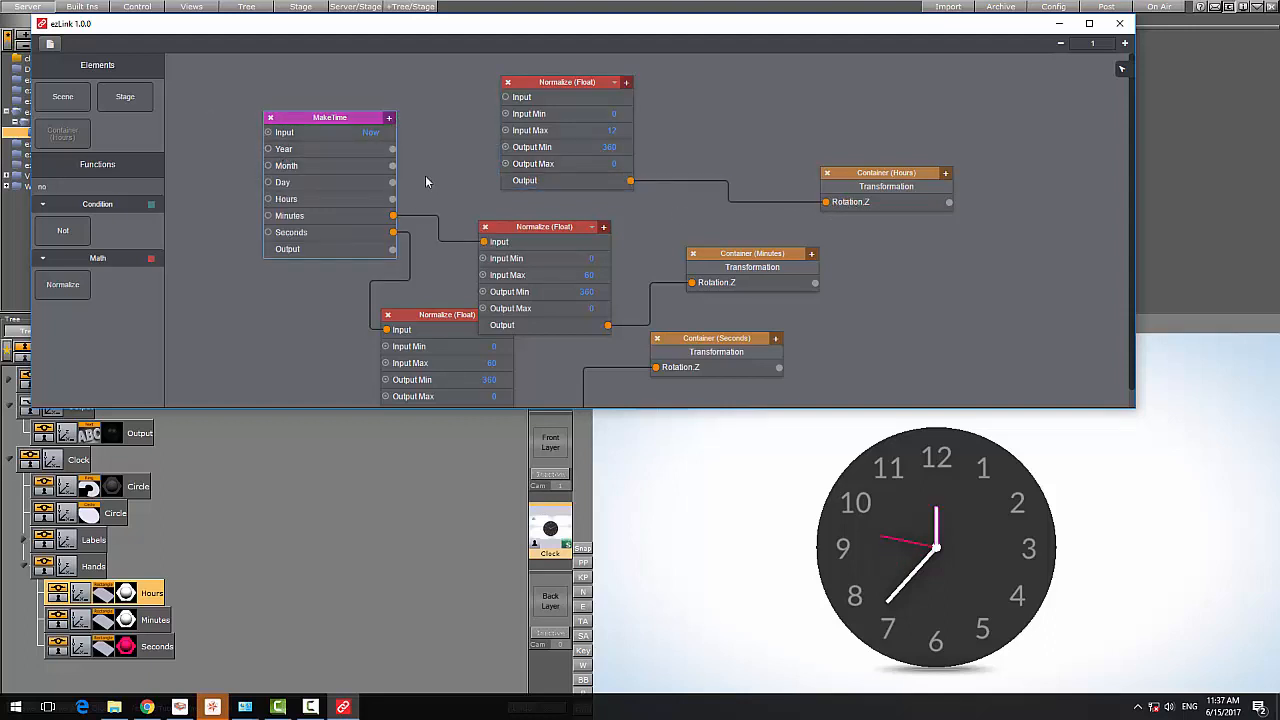
pyautogui.moveTo(391, 199); pyautogui.dragTo(512, 98)
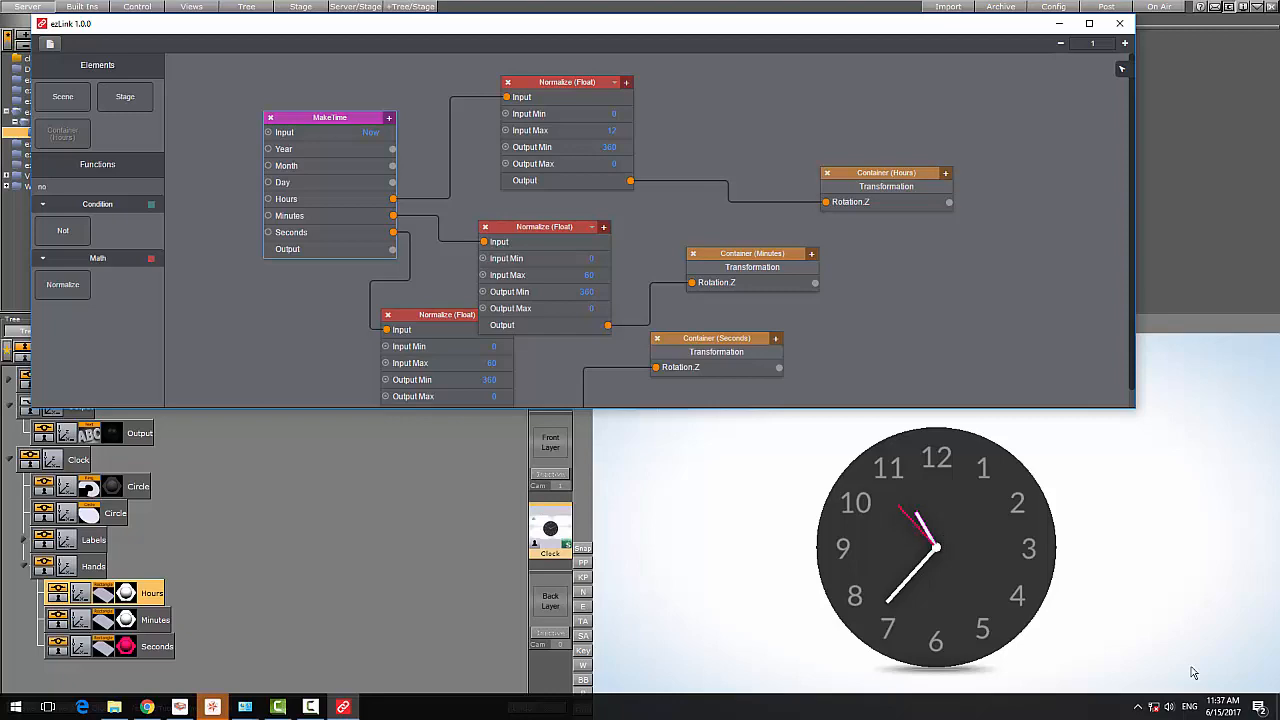
pyautogui.click(1119, 23)
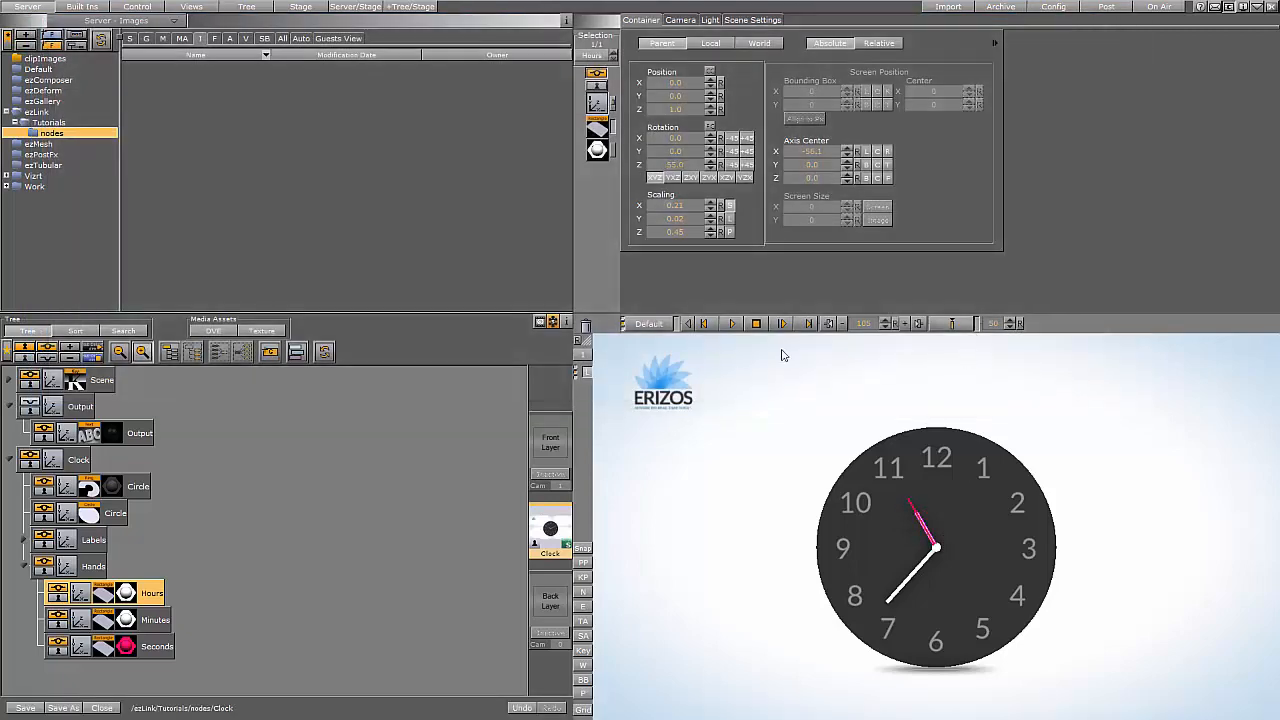